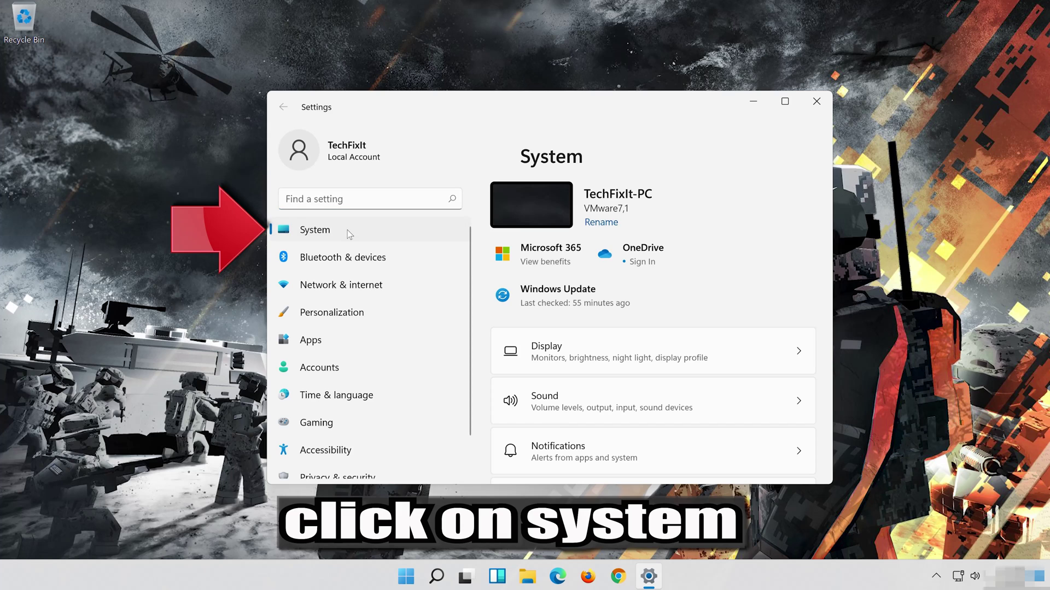
Run the Playing Audio troubleshooter from the other troubleshooters in the system's Troubleshoot settings
{"action": "scroll", "coordinate": [600, 379], "scroll_direction": "down", "scroll_amount": 3}
{"action": "scroll", "coordinate": [595, 385], "scroll_direction": "down", "scroll_amount": 8}
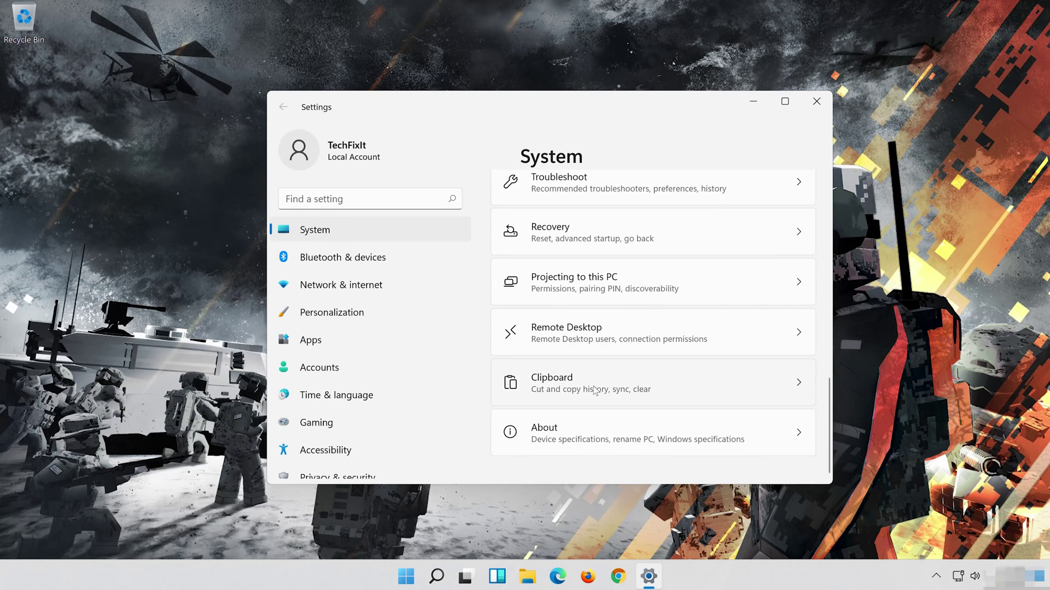
{"action": "scroll", "coordinate": [595, 389], "scroll_direction": "up", "scroll_amount": 3}
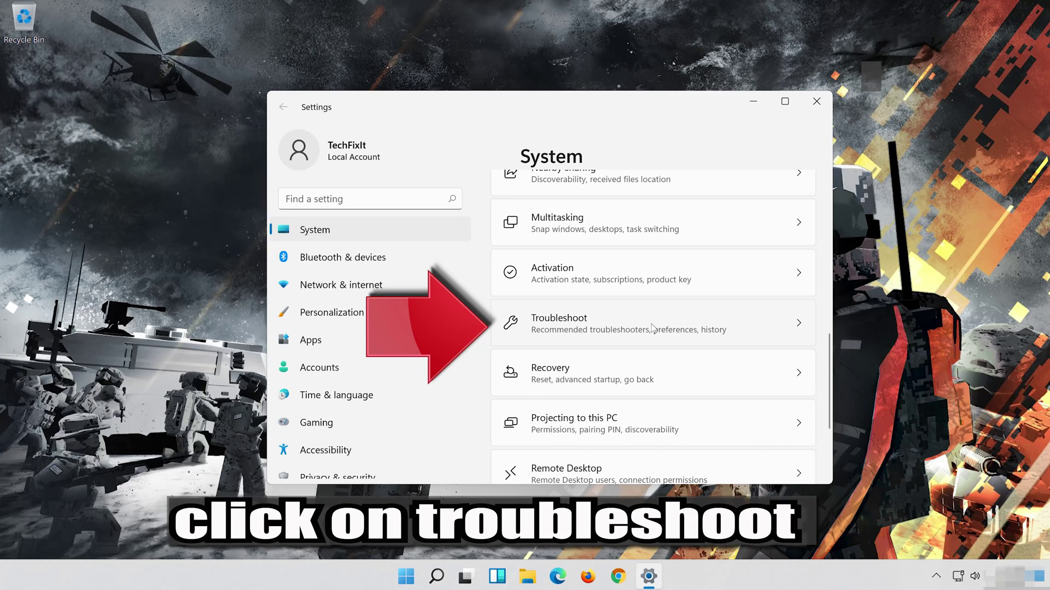
{"action": "left_click", "coordinate": [652, 327]}
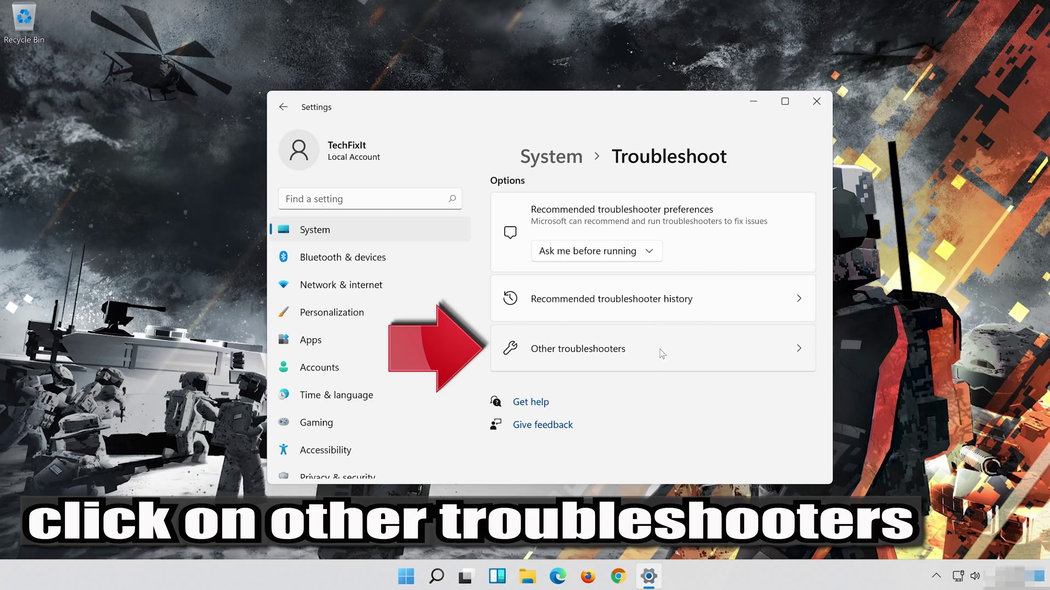
{"action": "left_click", "coordinate": [659, 353]}
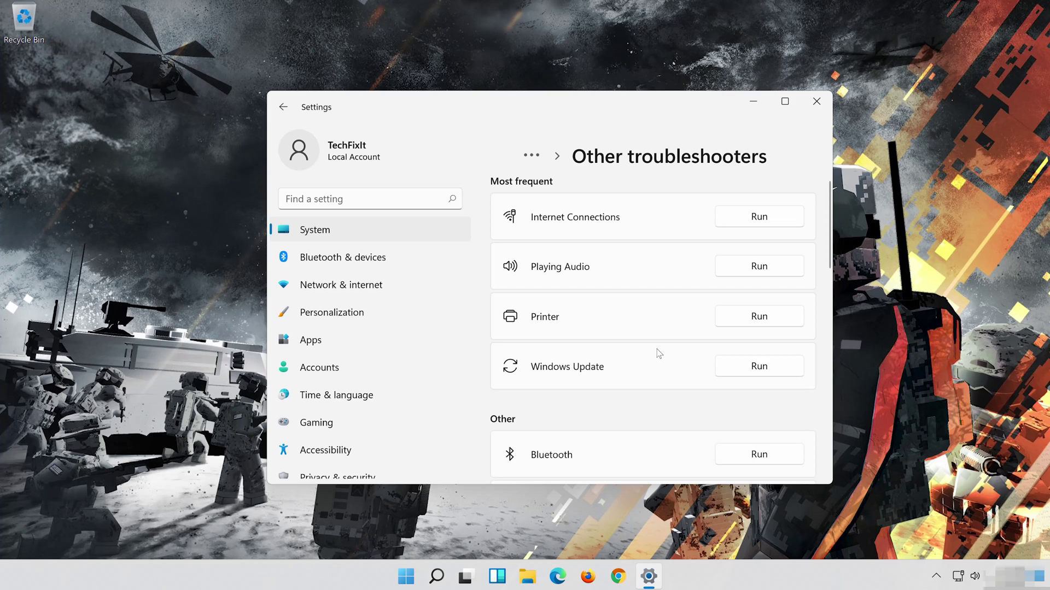
{"action": "left_click", "coordinate": [748, 272]}
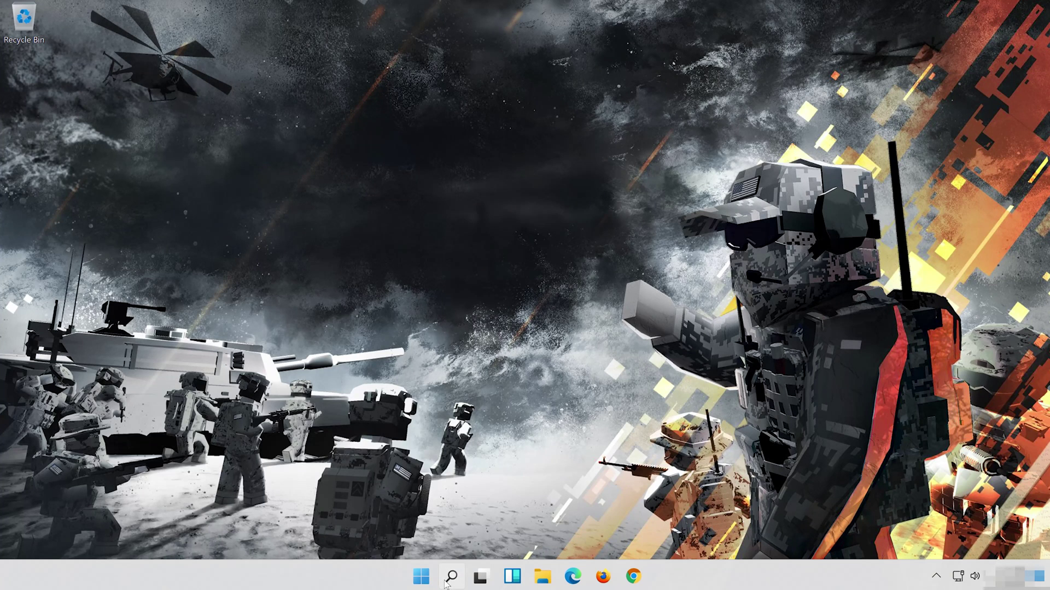
Search Windows for "device manager", open Device Manager, and move its window to the middle of the desktop
{"action": "left_click", "coordinate": [446, 583]}
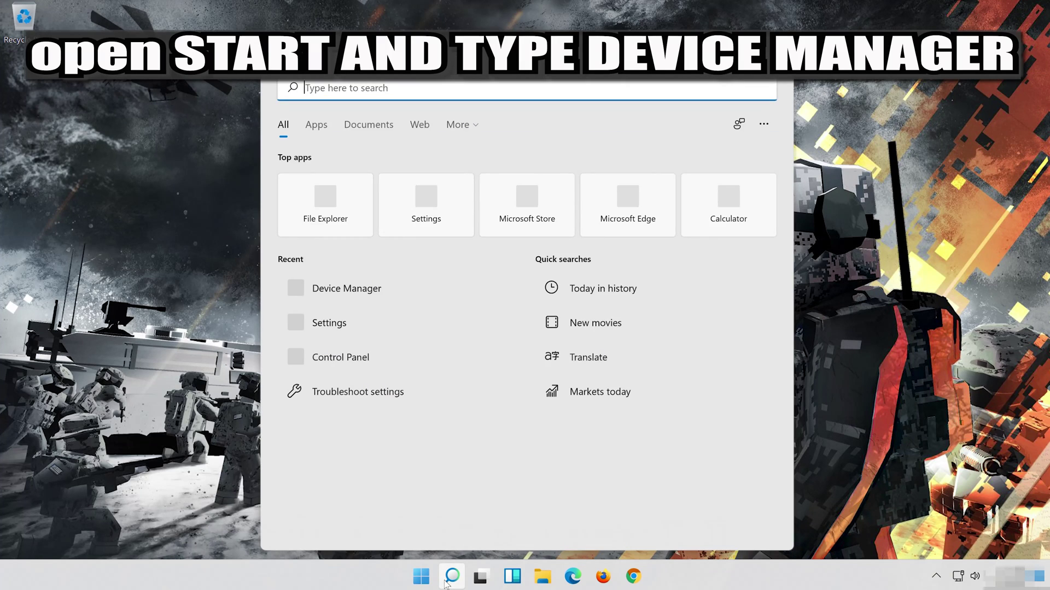
{"action": "type", "text": "device man"}
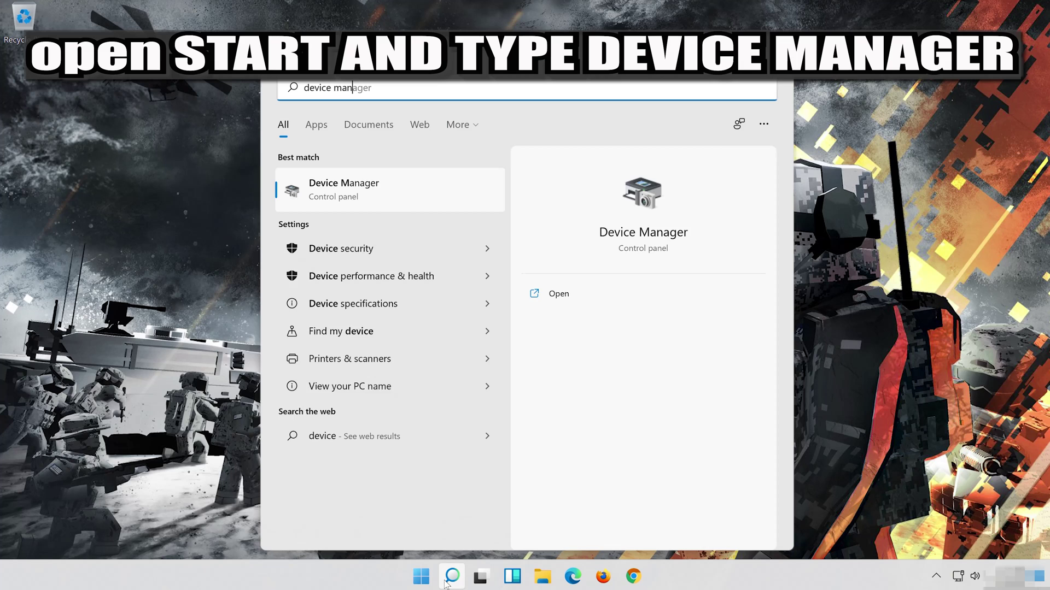
{"action": "type", "text": "ager"}
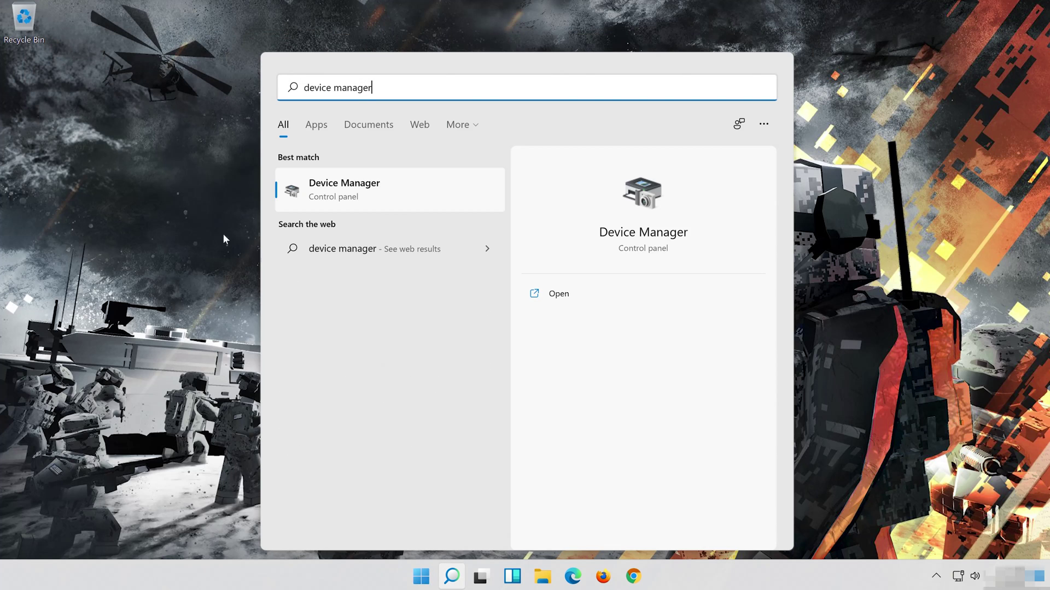
{"action": "left_click", "coordinate": [390, 199]}
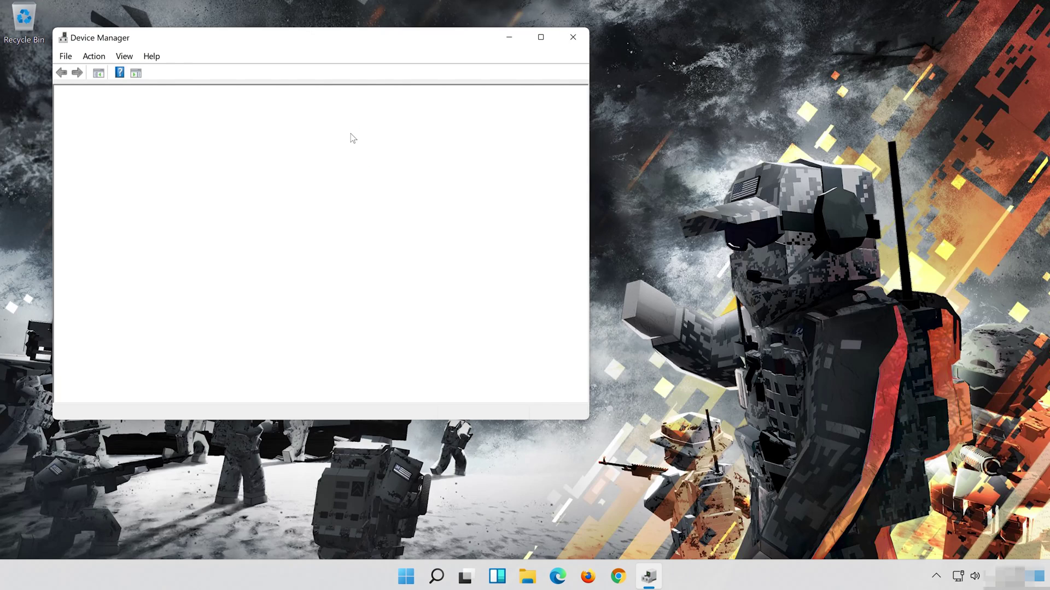
{"action": "left_click_drag", "start_coordinate": [243, 42], "coordinate": [515, 82]}
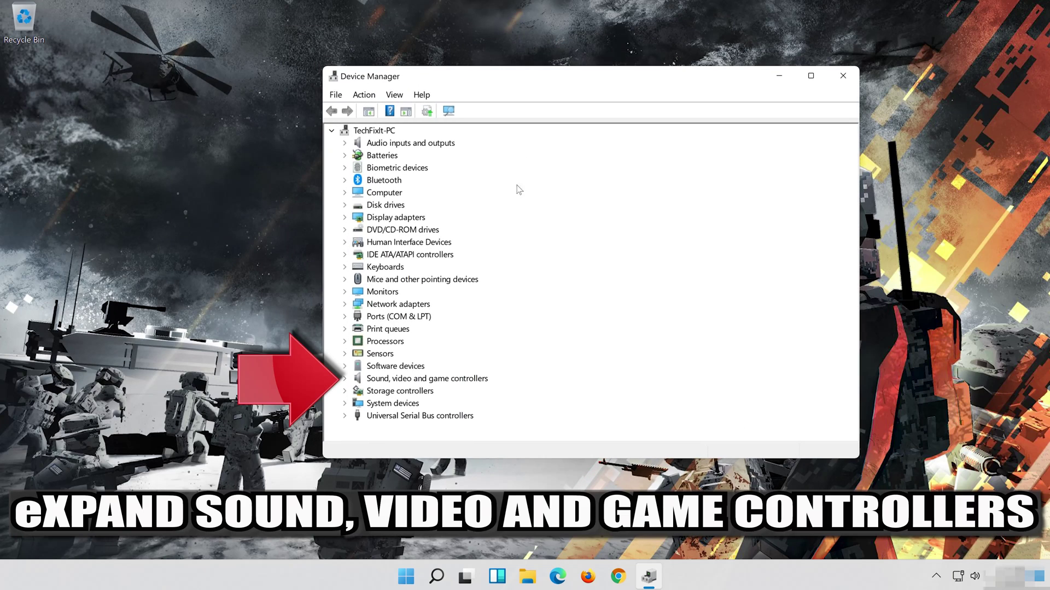
Open the driver properties of the High Definition Audio Device under Sound, video and game controllers
{"action": "left_click", "coordinate": [345, 378]}
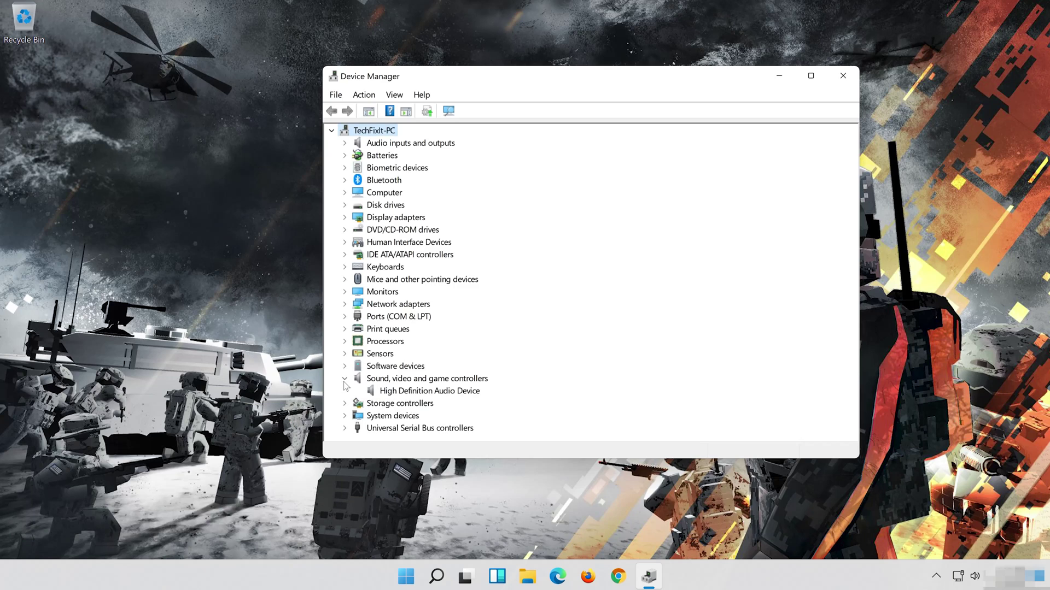
{"action": "left_click", "coordinate": [388, 396]}
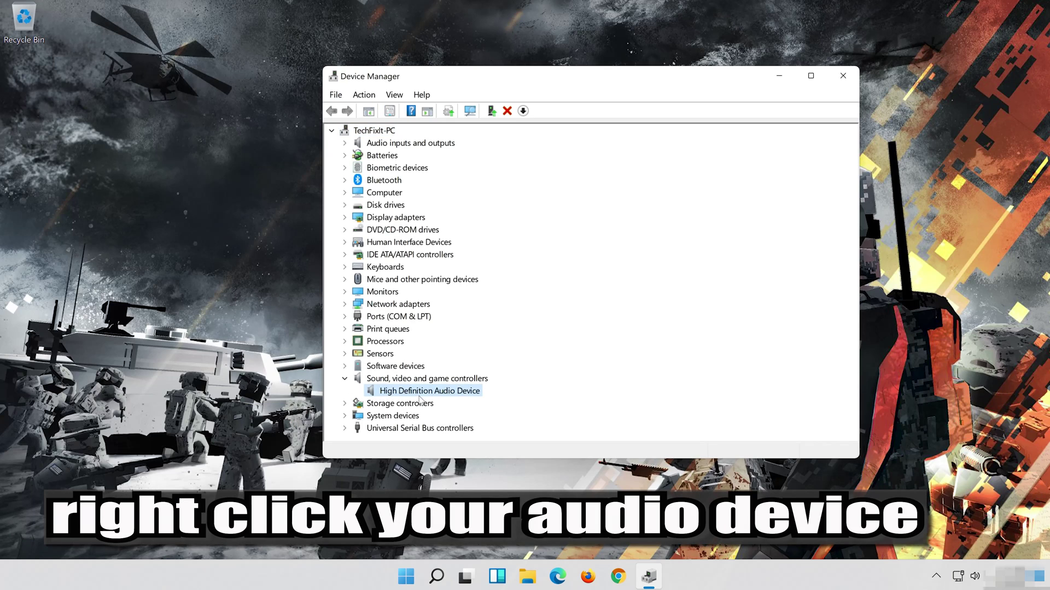
{"action": "right_click", "coordinate": [468, 397]}
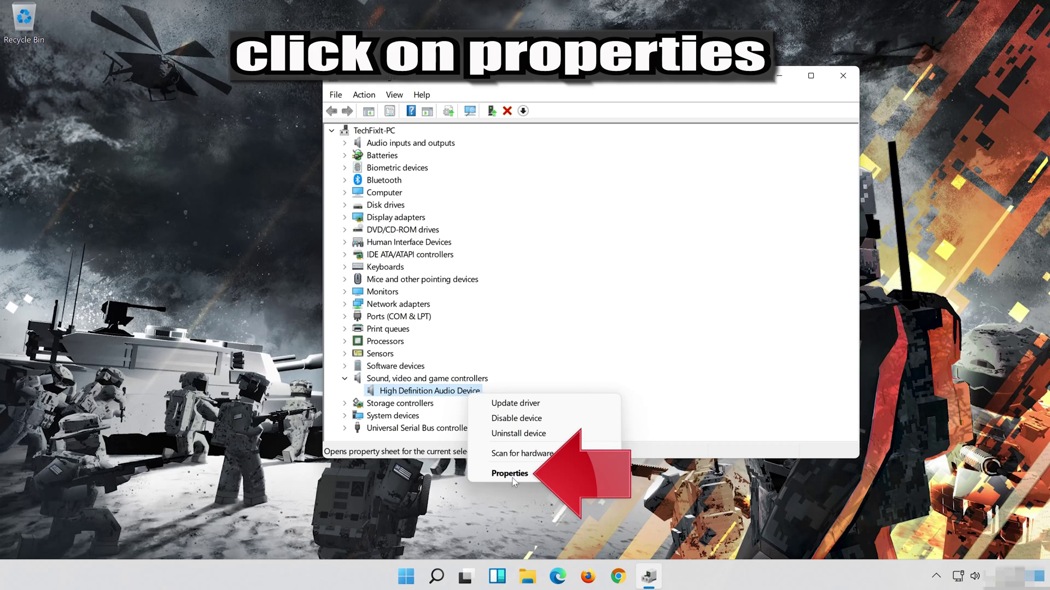
{"action": "left_click", "coordinate": [550, 472]}
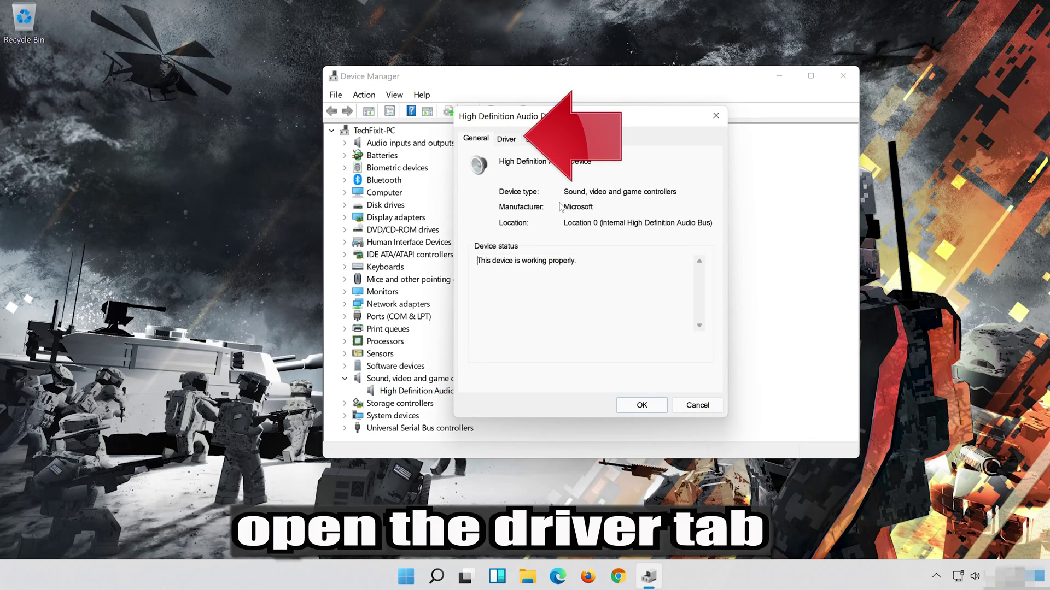
{"action": "left_click", "coordinate": [504, 138]}
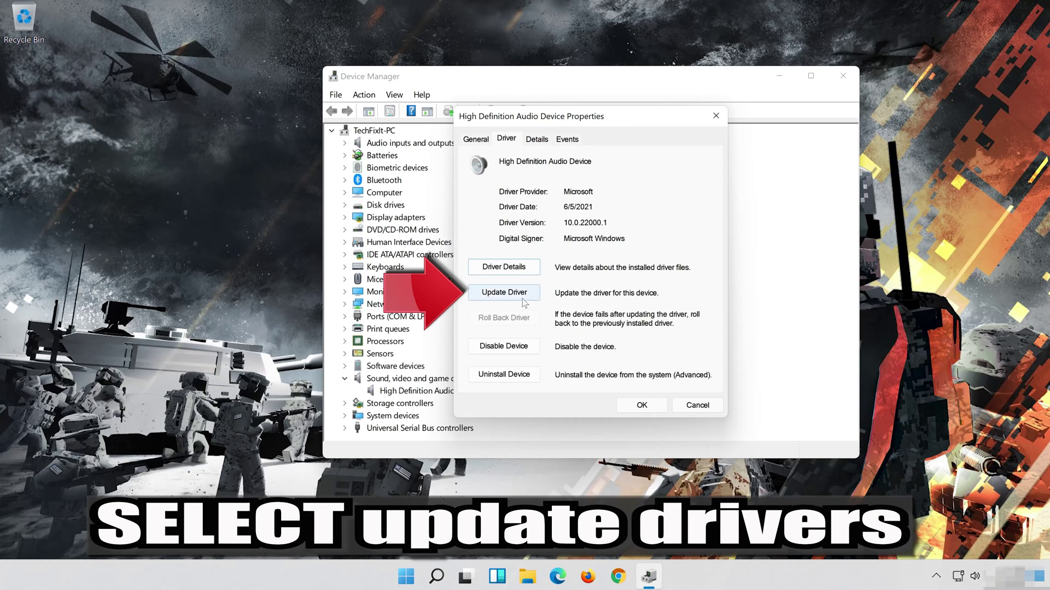
Update the driver manually by installing High Definition Audio Device from the list of available drivers on the computer
{"action": "left_click", "coordinate": [504, 301]}
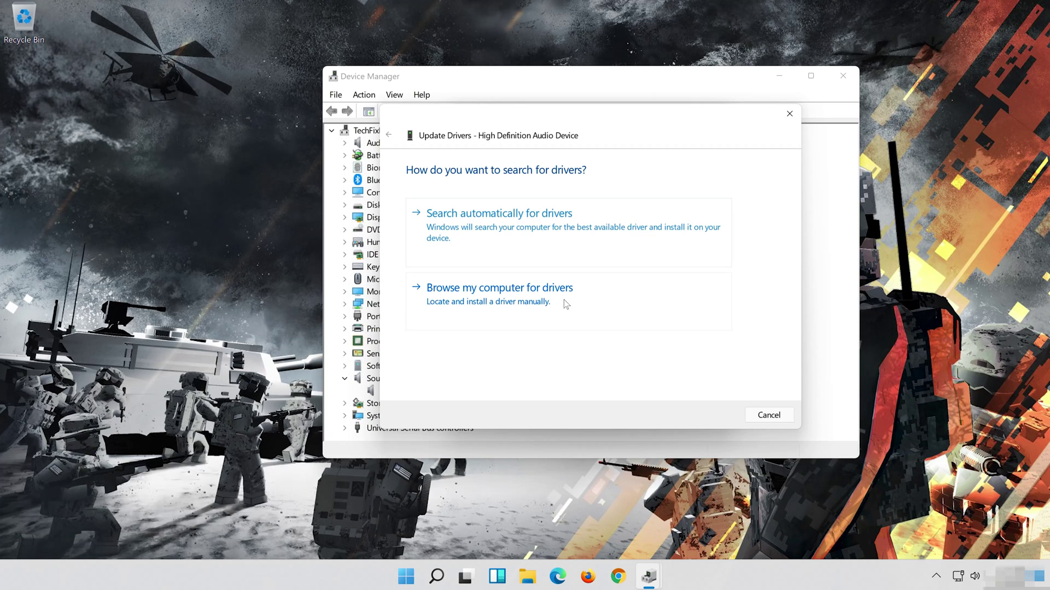
{"action": "left_click", "coordinate": [565, 301]}
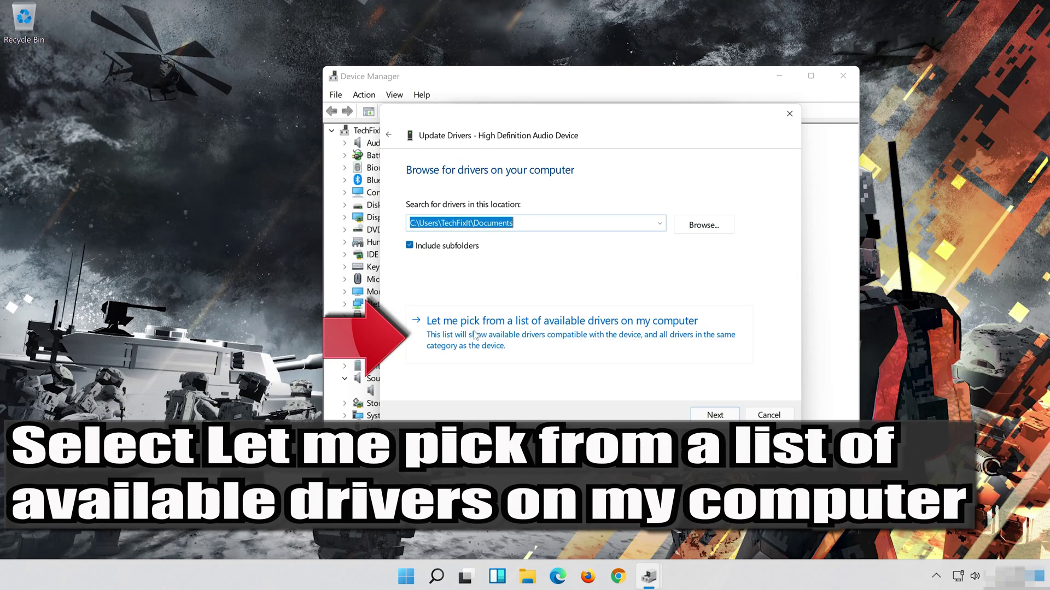
{"action": "left_click", "coordinate": [514, 346]}
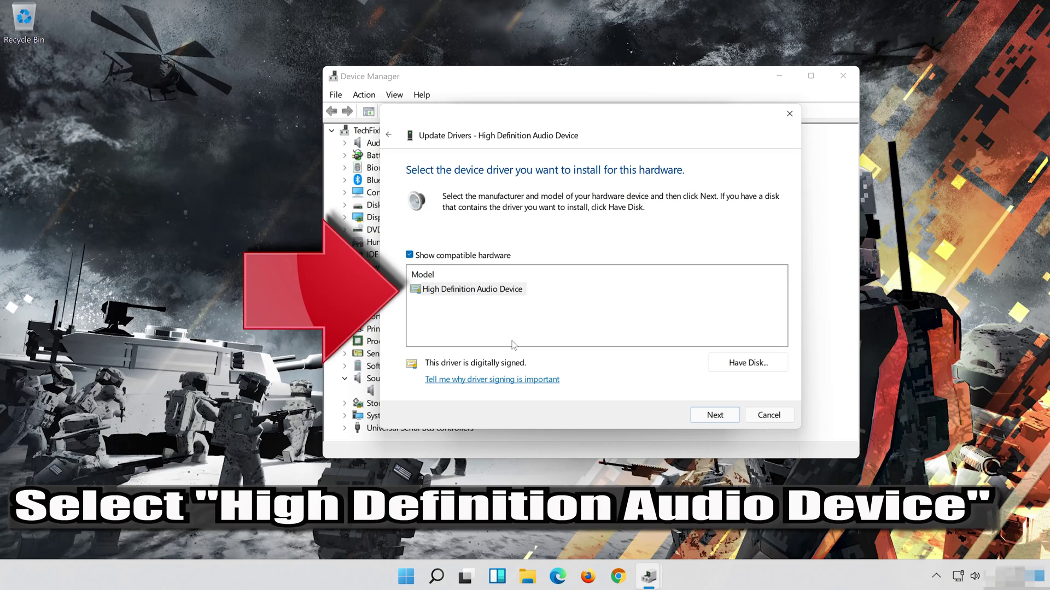
{"action": "left_click", "coordinate": [453, 291]}
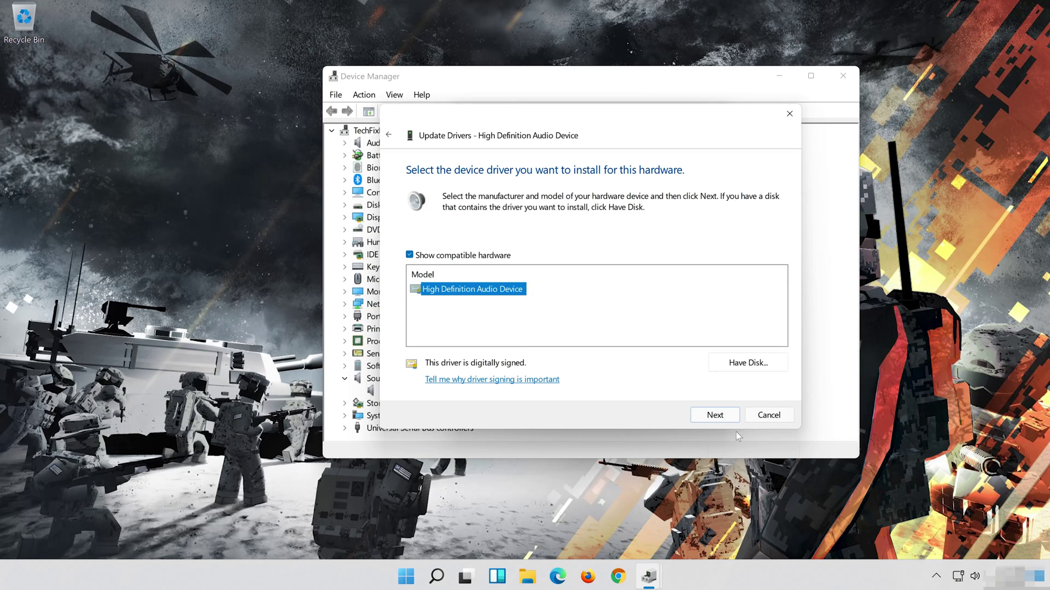
{"action": "left_click", "coordinate": [726, 419]}
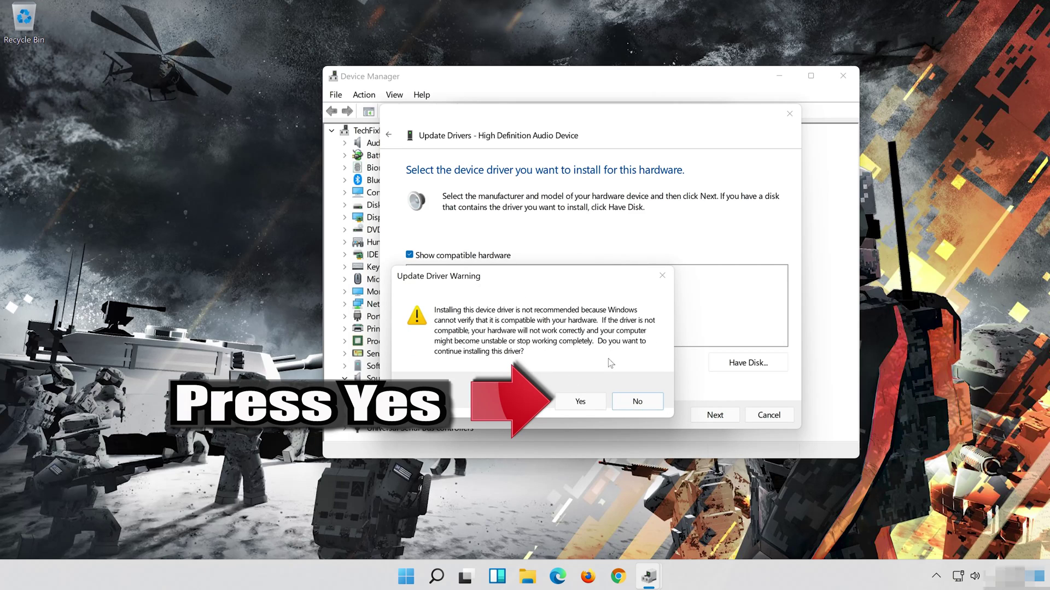
{"action": "left_click", "coordinate": [580, 402]}
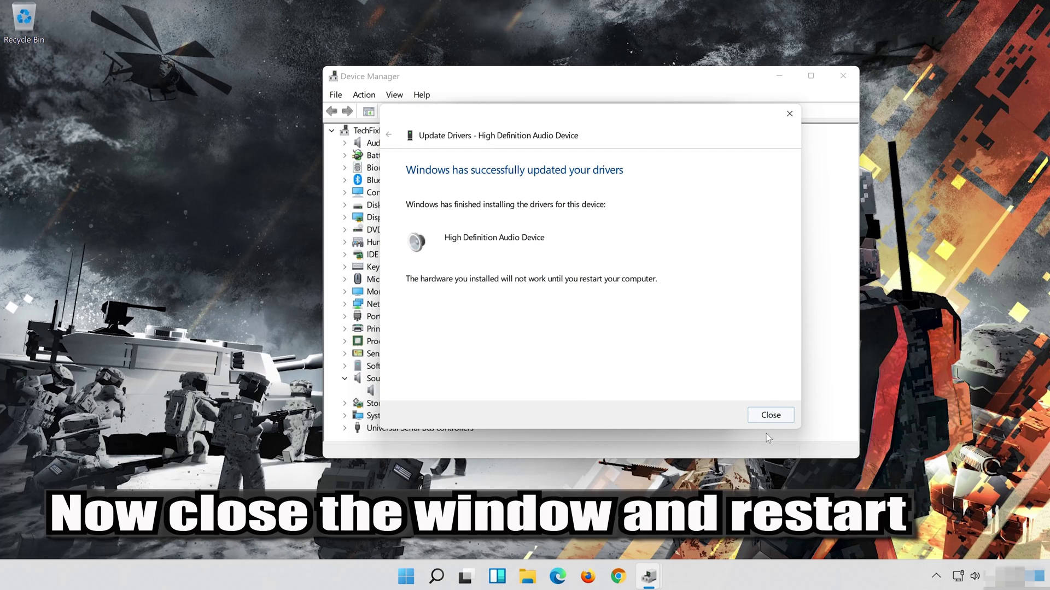
Close the driver update wizard and the device properties, and restart the computer
{"action": "left_click", "coordinate": [771, 415]}
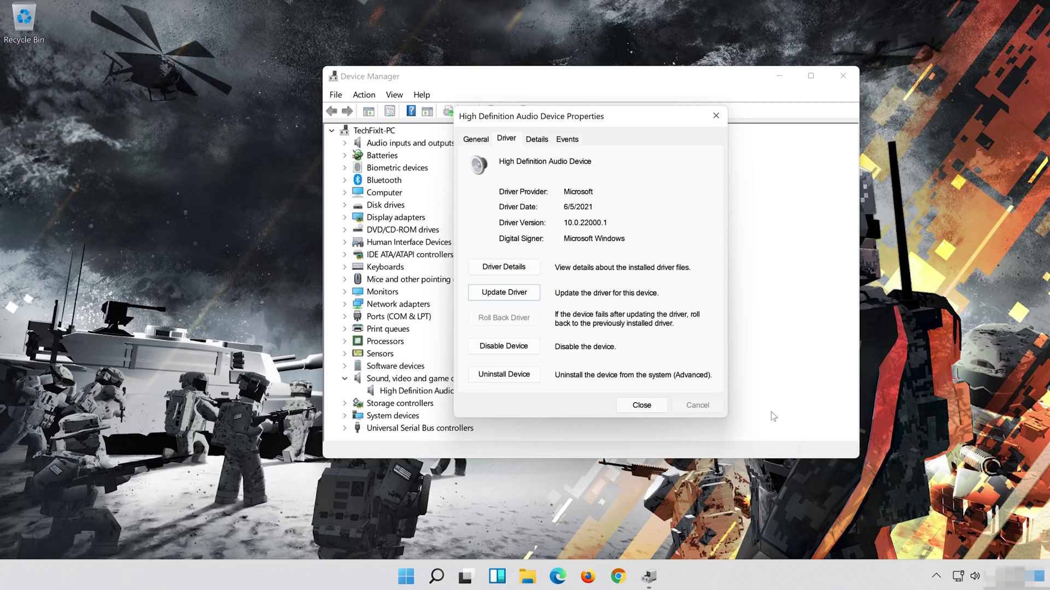
{"action": "left_click", "coordinate": [641, 406]}
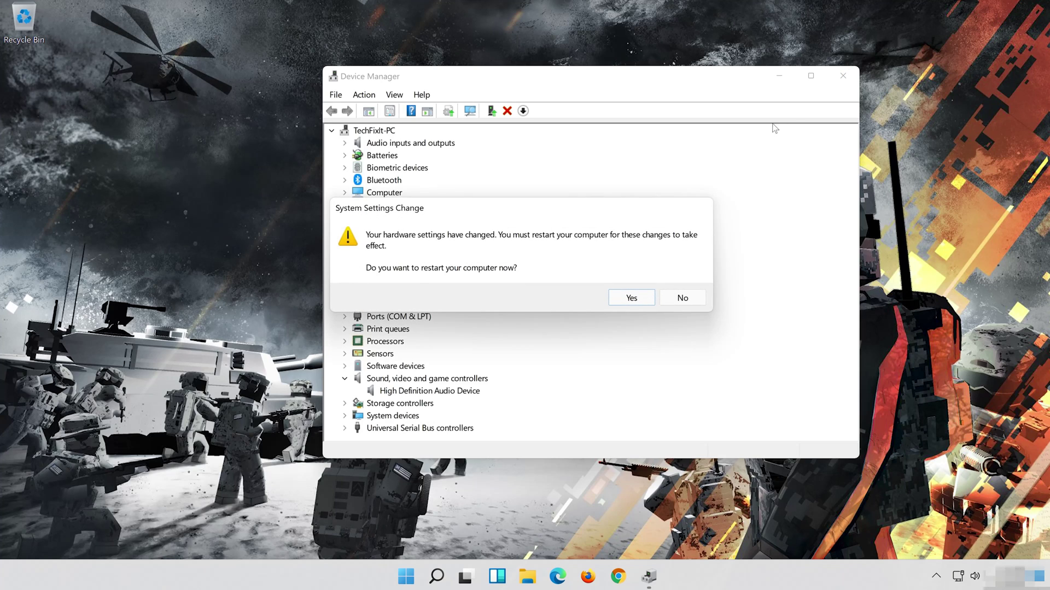
{"action": "left_click", "coordinate": [631, 299]}
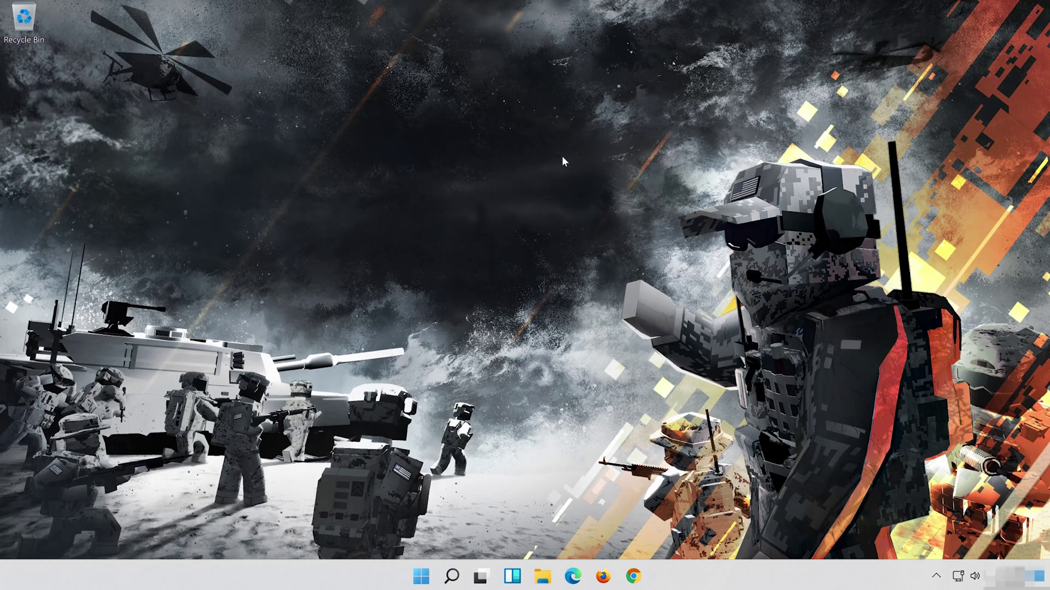
Search Windows for "control panel" and open Control Panel
{"action": "left_click", "coordinate": [456, 585]}
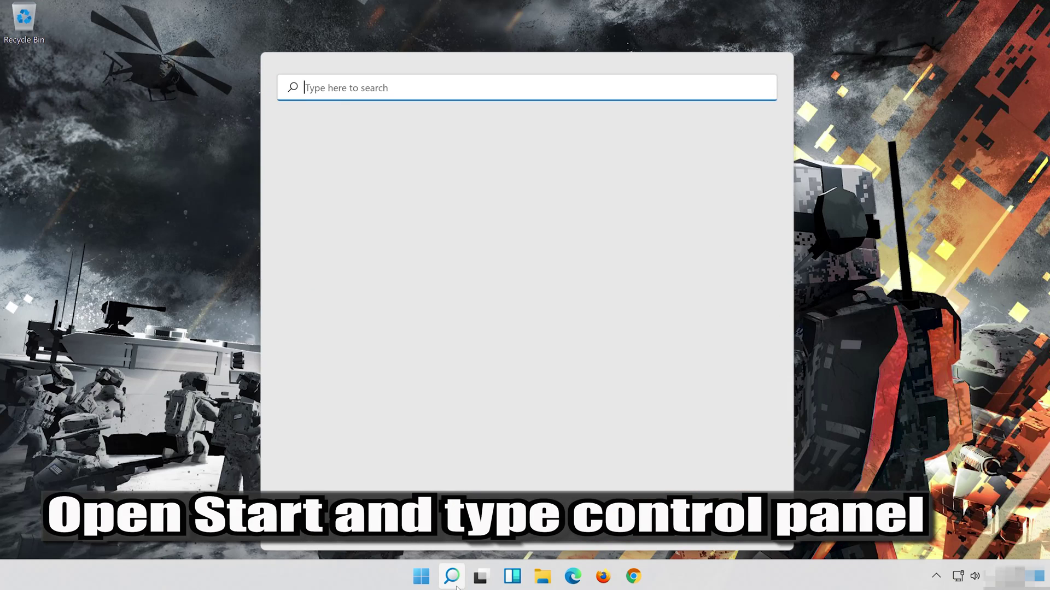
{"action": "type", "text": "c"}
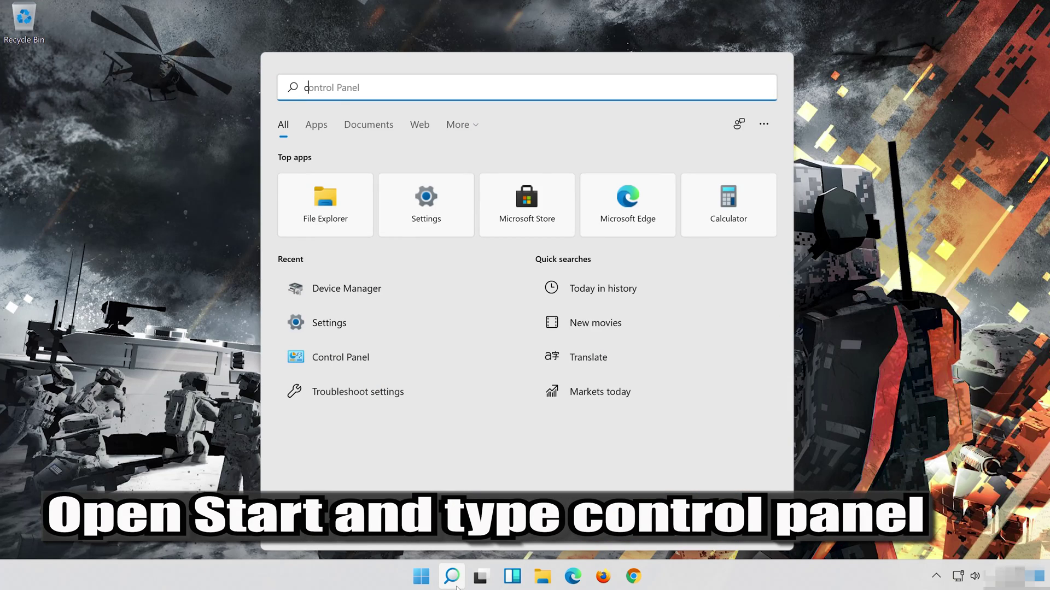
{"action": "type", "text": "ontrol pane"}
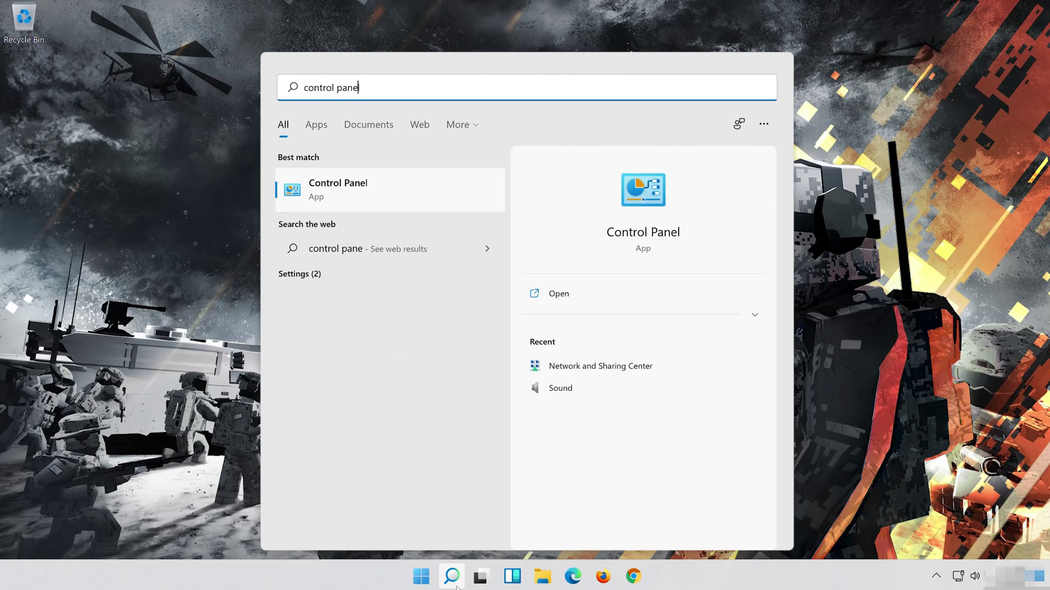
{"action": "type", "text": "l"}
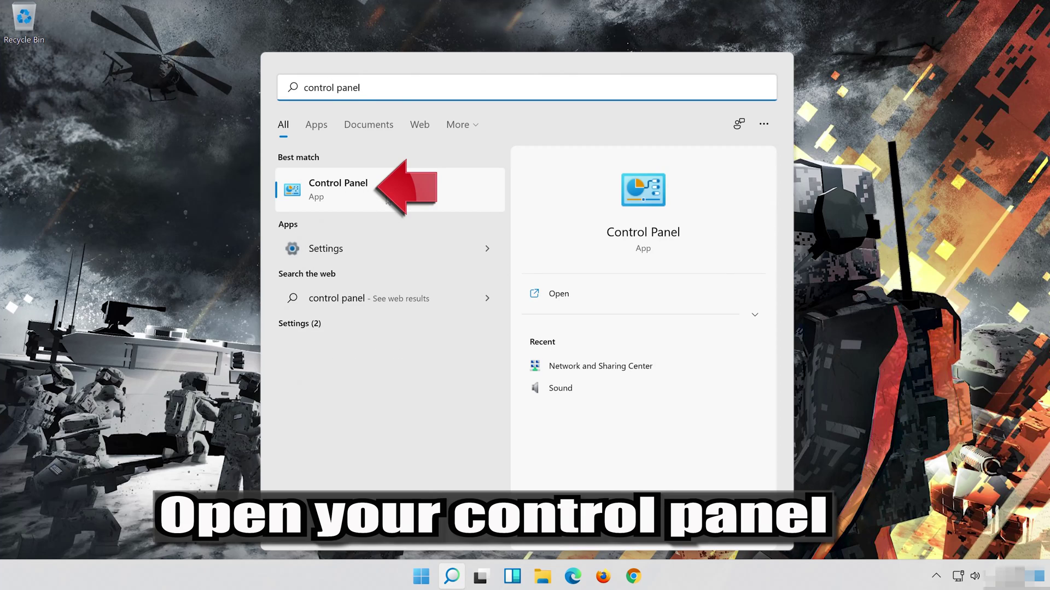
{"action": "left_click", "coordinate": [442, 186]}
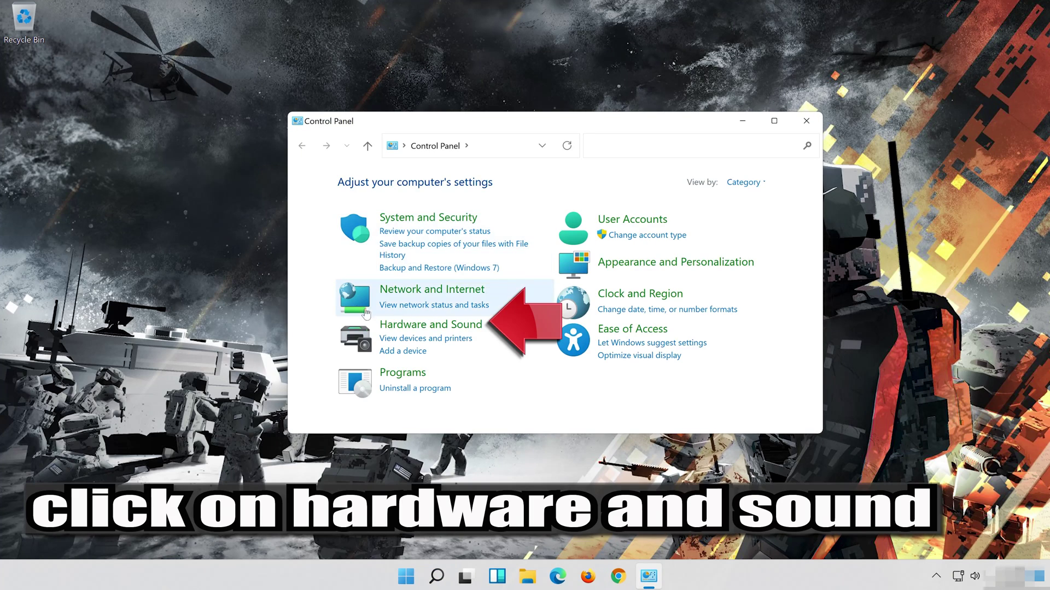
Open the Sound settings under Hardware and Sound, centre the Sound dialog, and close the Control Panel window
{"action": "left_click", "coordinate": [452, 324]}
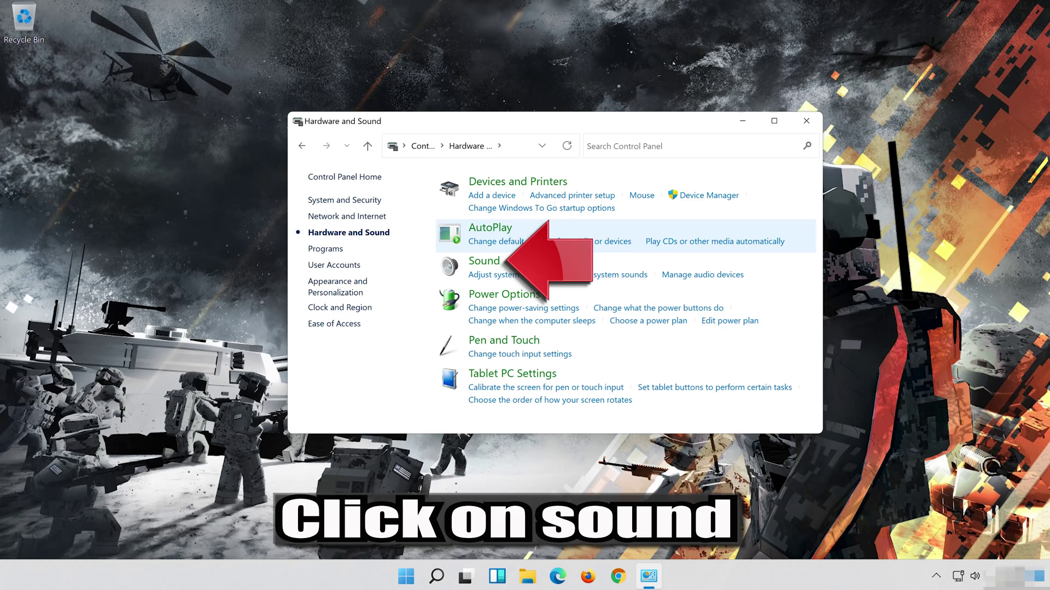
{"action": "left_click", "coordinate": [483, 262]}
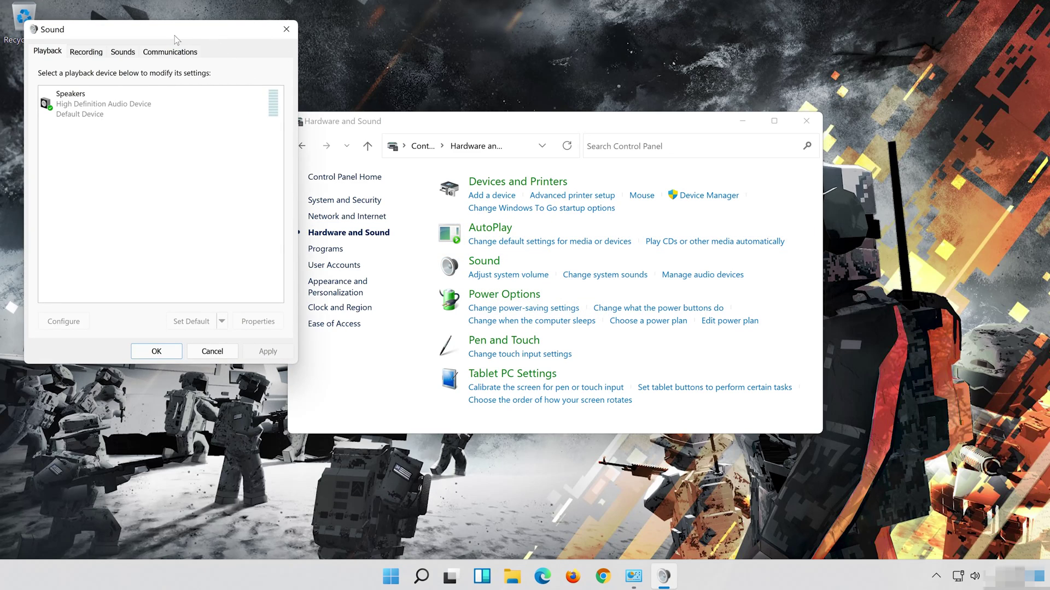
{"action": "left_click_drag", "start_coordinate": [176, 39], "coordinate": [553, 118]}
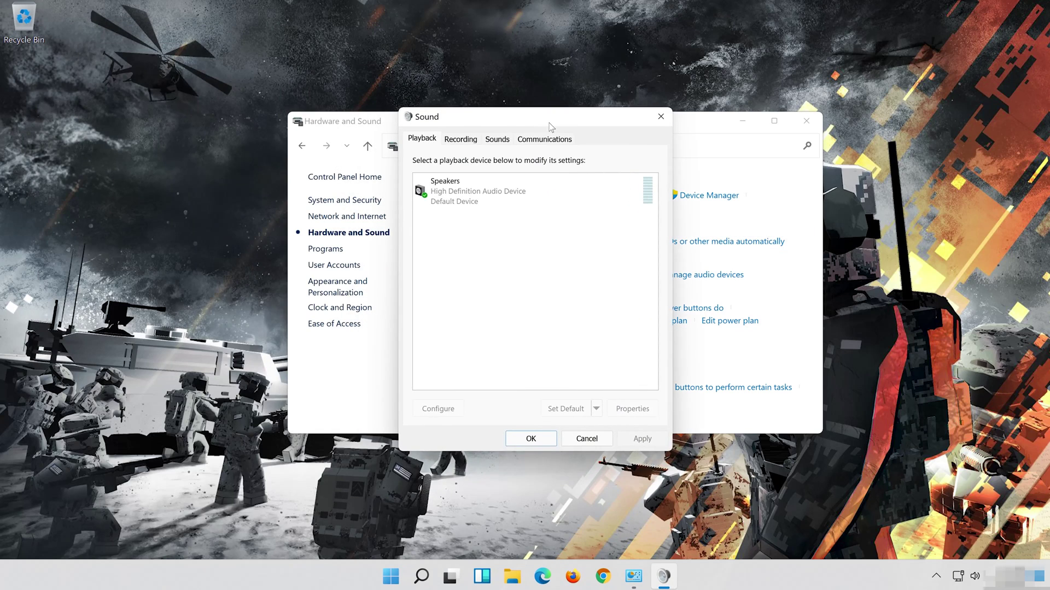
{"action": "left_click", "coordinate": [808, 121]}
Select the Speakers playback device in the Sound dialog and open its properties
{"action": "left_click", "coordinate": [504, 178]}
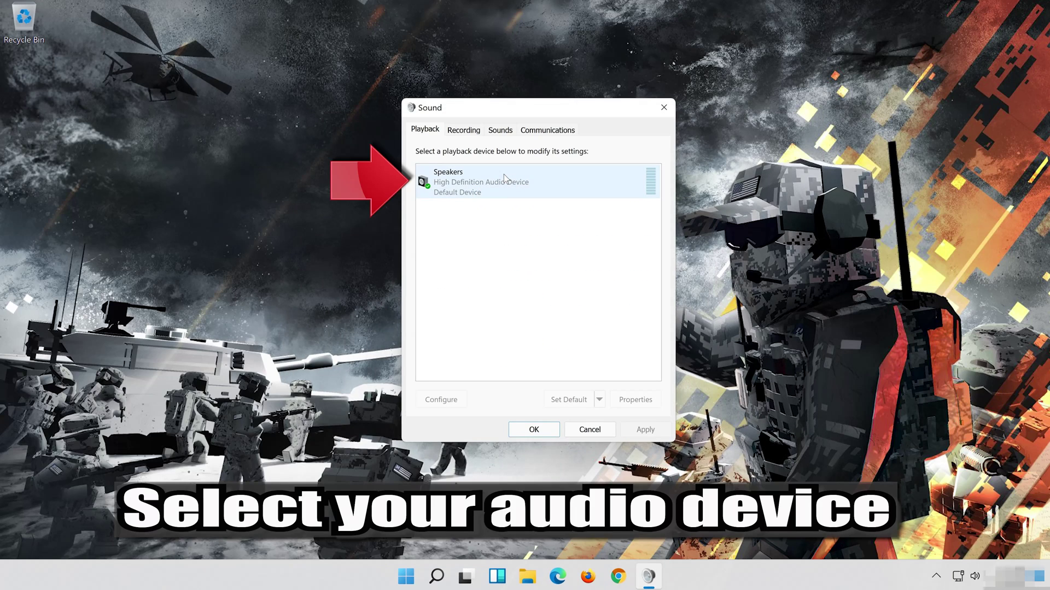
{"action": "left_click", "coordinate": [504, 178]}
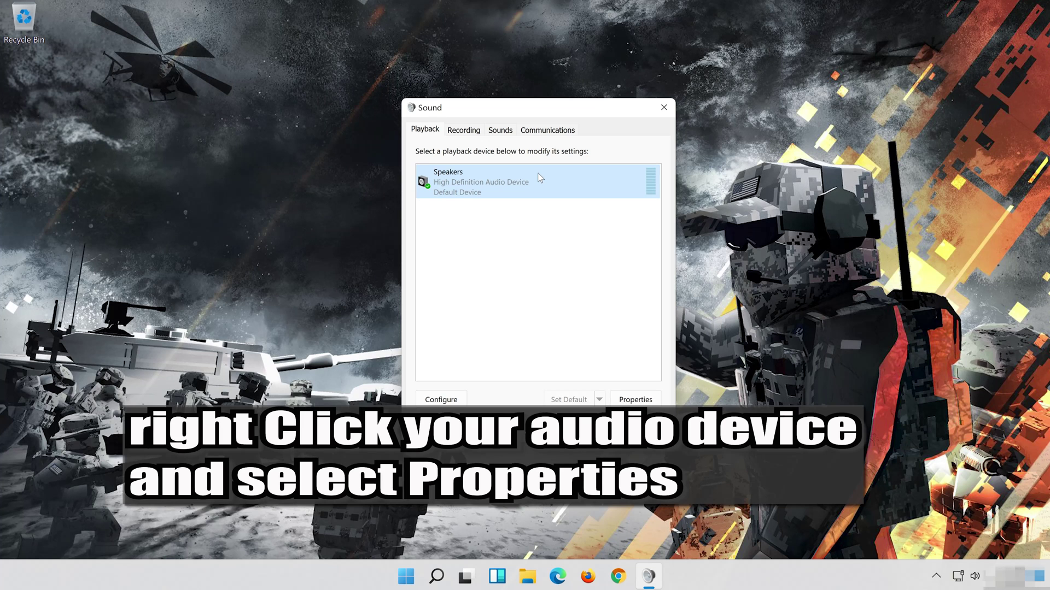
{"action": "right_click", "coordinate": [537, 173]}
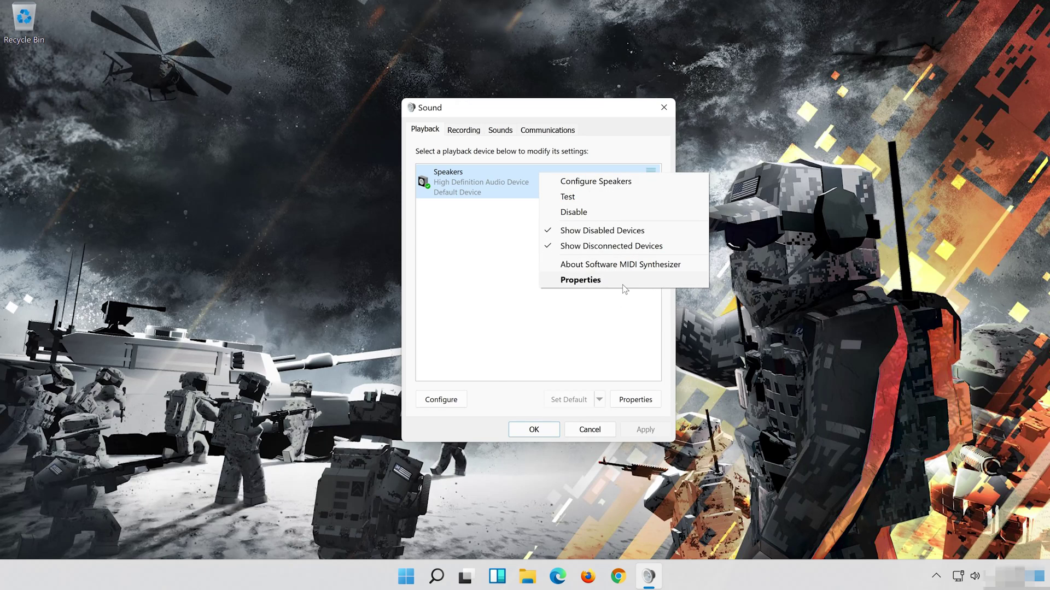
{"action": "left_click", "coordinate": [623, 283]}
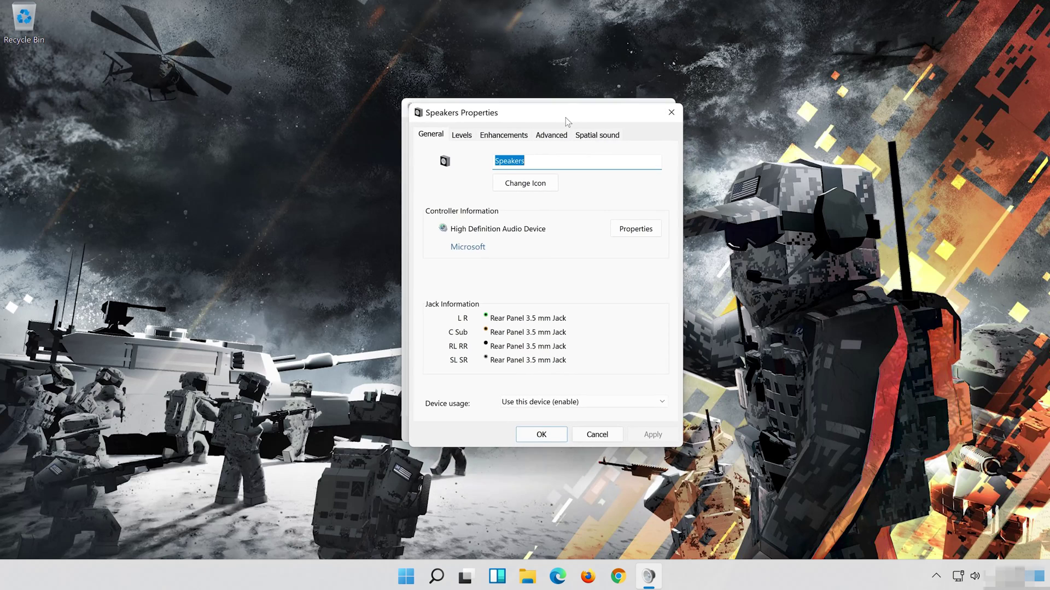
Disable all enhancements for the Speakers, apply the change, and close the properties and Sound dialogs
{"action": "left_click", "coordinate": [518, 128]}
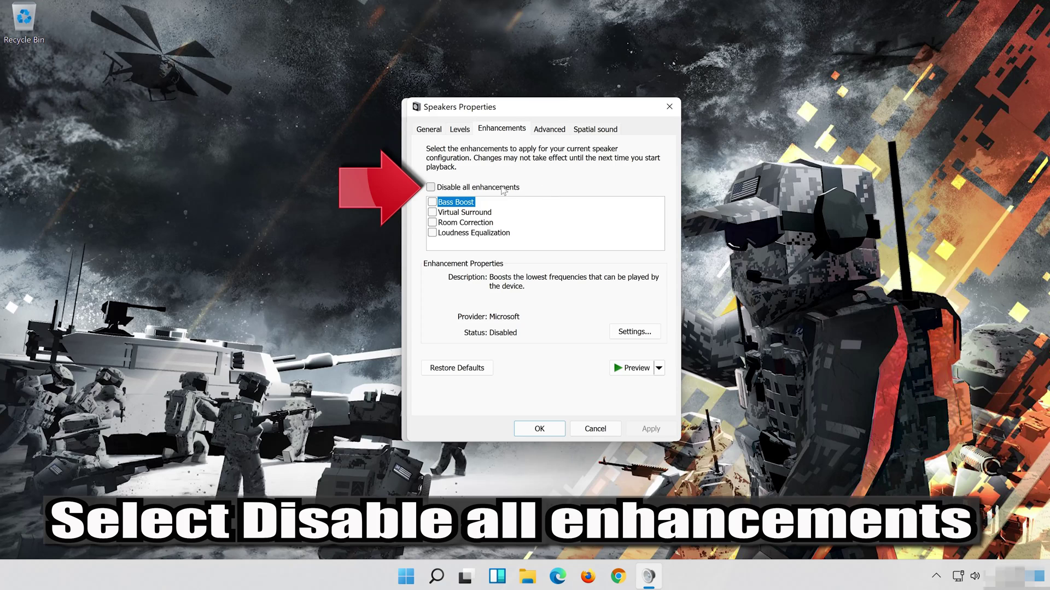
{"action": "left_click", "coordinate": [438, 188]}
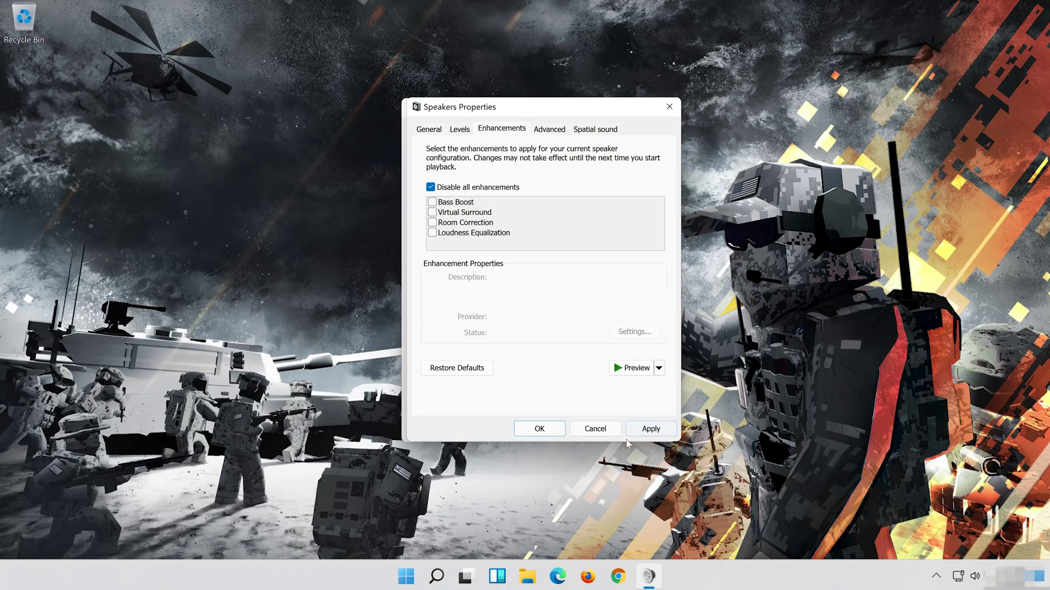
{"action": "left_click", "coordinate": [660, 430]}
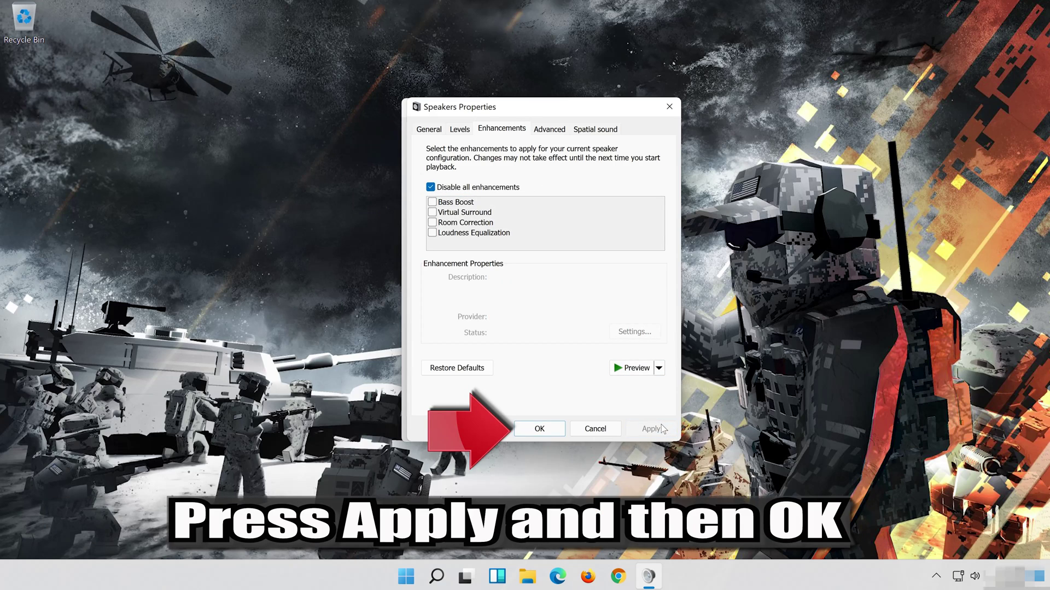
{"action": "left_click", "coordinate": [561, 428]}
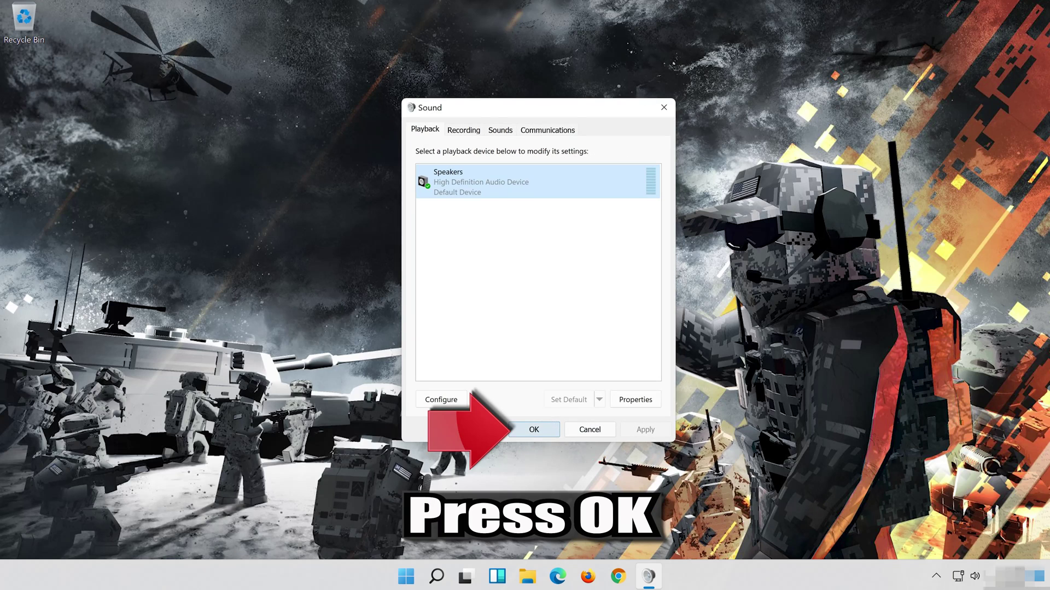
{"action": "left_click", "coordinate": [535, 429]}
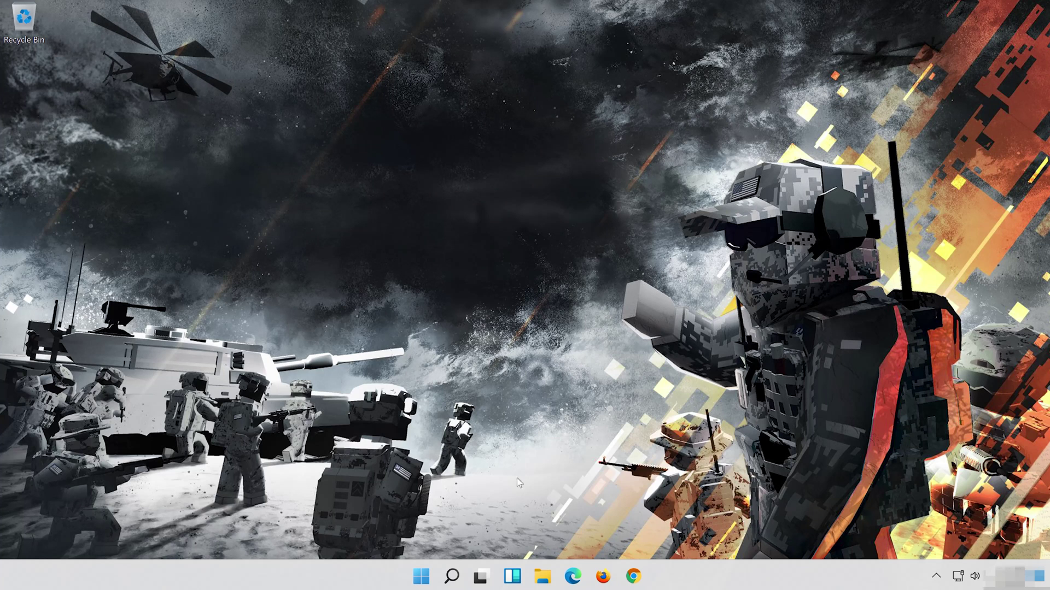
Search Windows for "control panel" and open Control Panel
{"action": "left_click", "coordinate": [452, 577]}
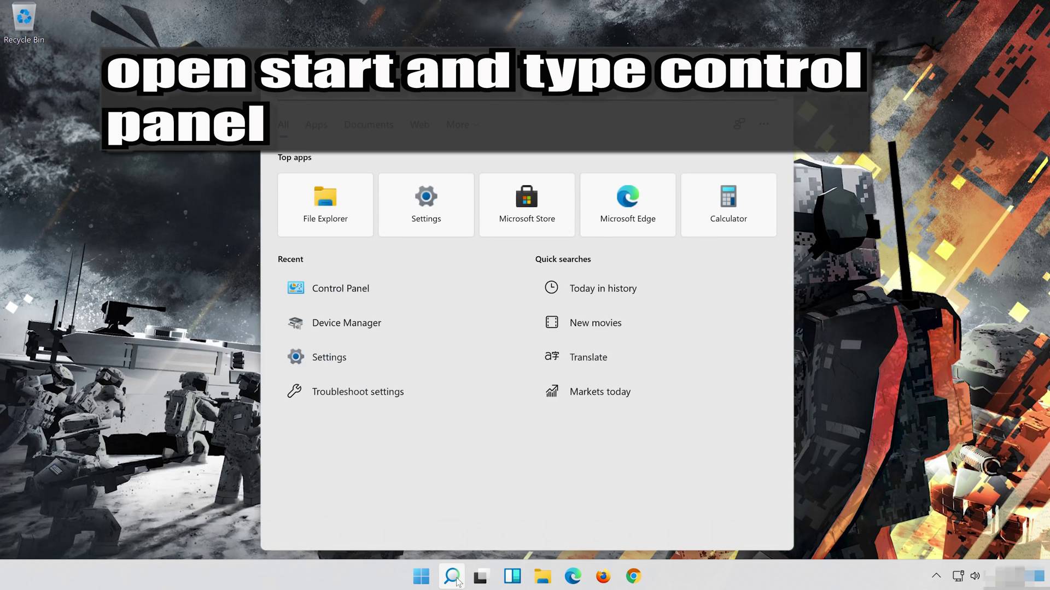
{"action": "type", "text": "contr"}
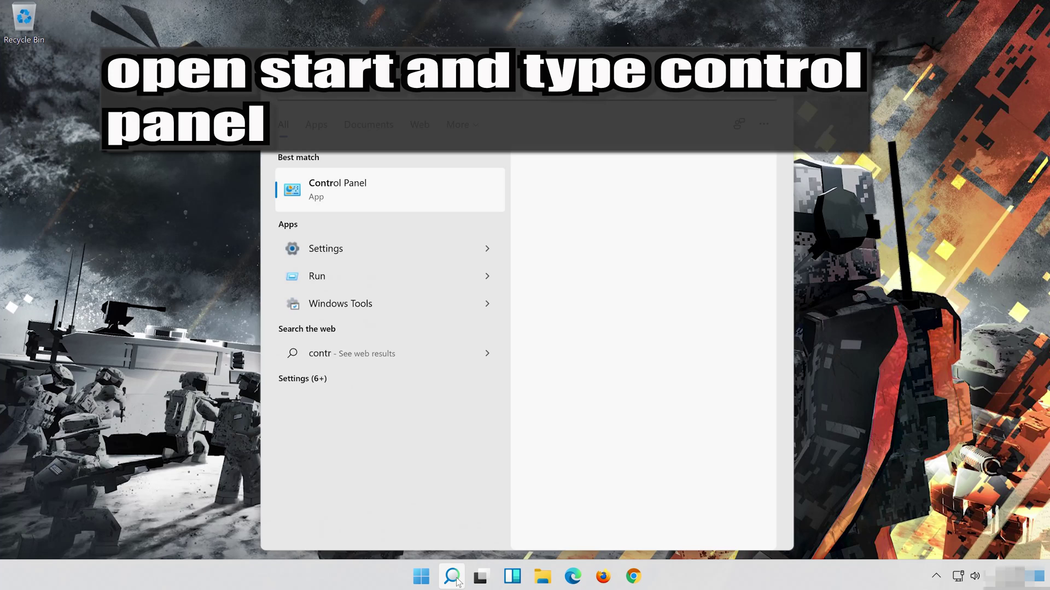
{"action": "type", "text": "ol panel"}
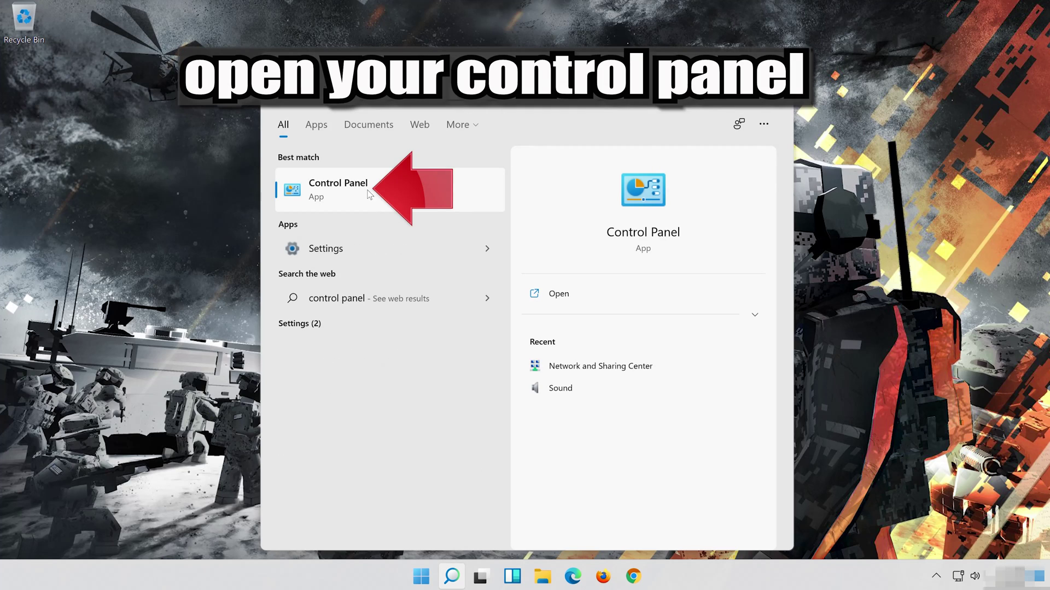
{"action": "left_click", "coordinate": [437, 190]}
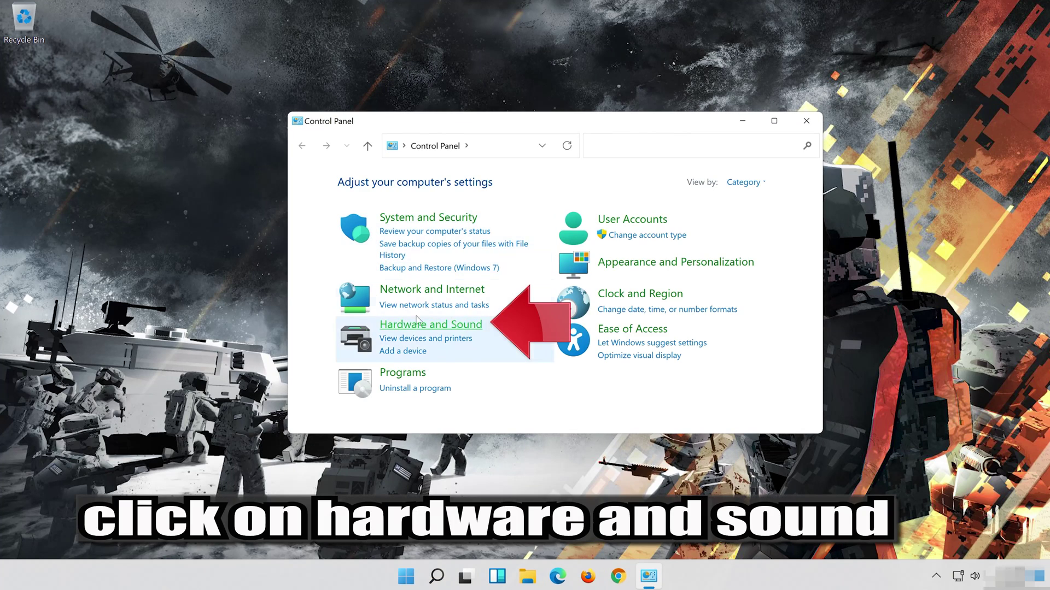
Open the Sound settings under Hardware and Sound and move the Sound dialog to the middle of the screen
{"action": "left_click", "coordinate": [461, 327]}
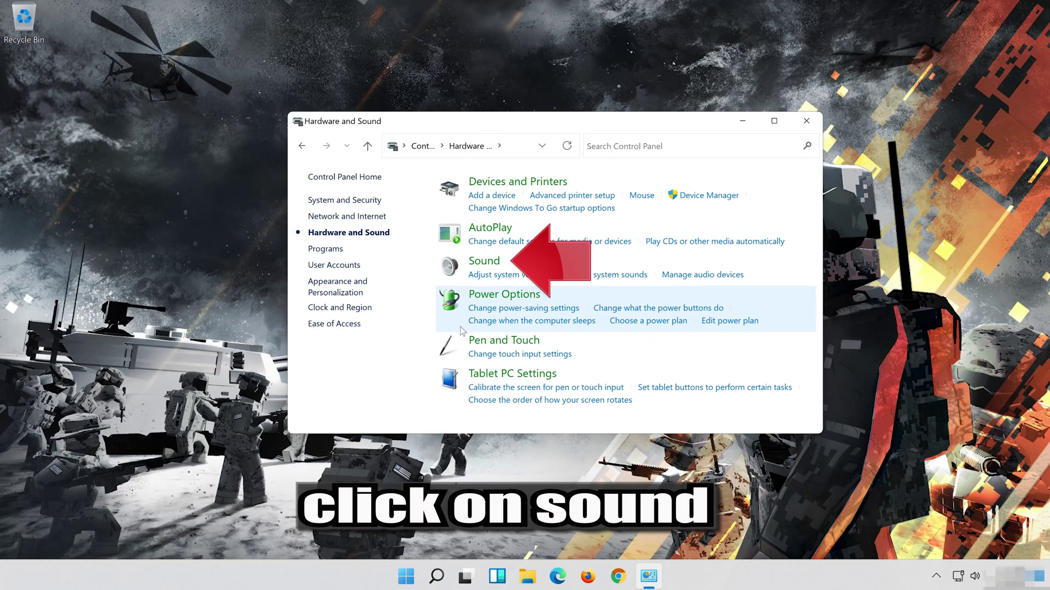
{"action": "left_click", "coordinate": [474, 266]}
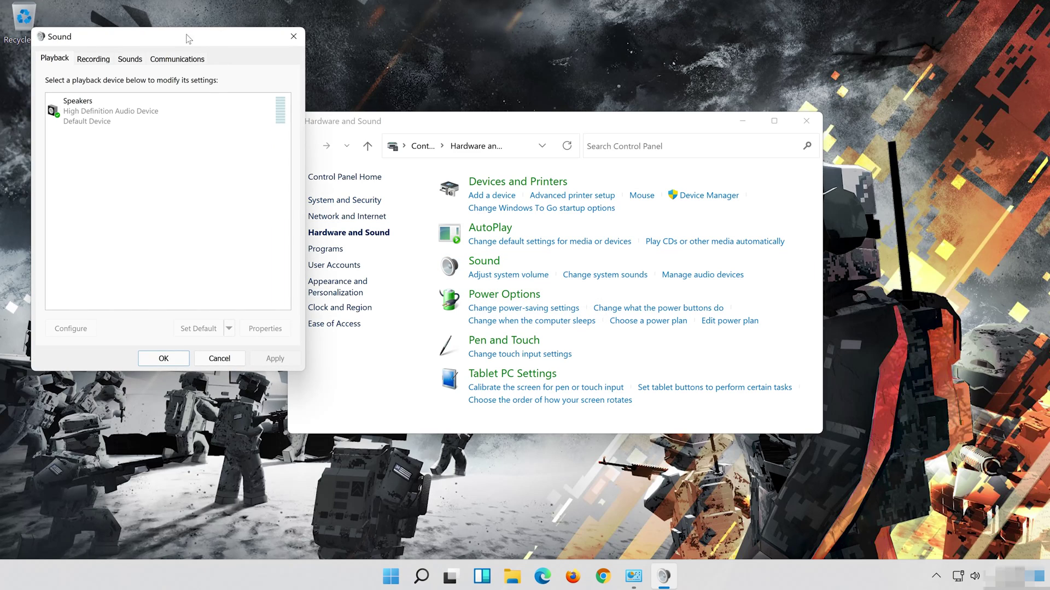
{"action": "left_click_drag", "start_coordinate": [173, 41], "coordinate": [568, 100]}
Set the Speakers' default format to 16 bit, 48000 Hz (DVD Quality) in the device properties and confirm both dialogs
{"action": "left_click", "coordinate": [497, 169]}
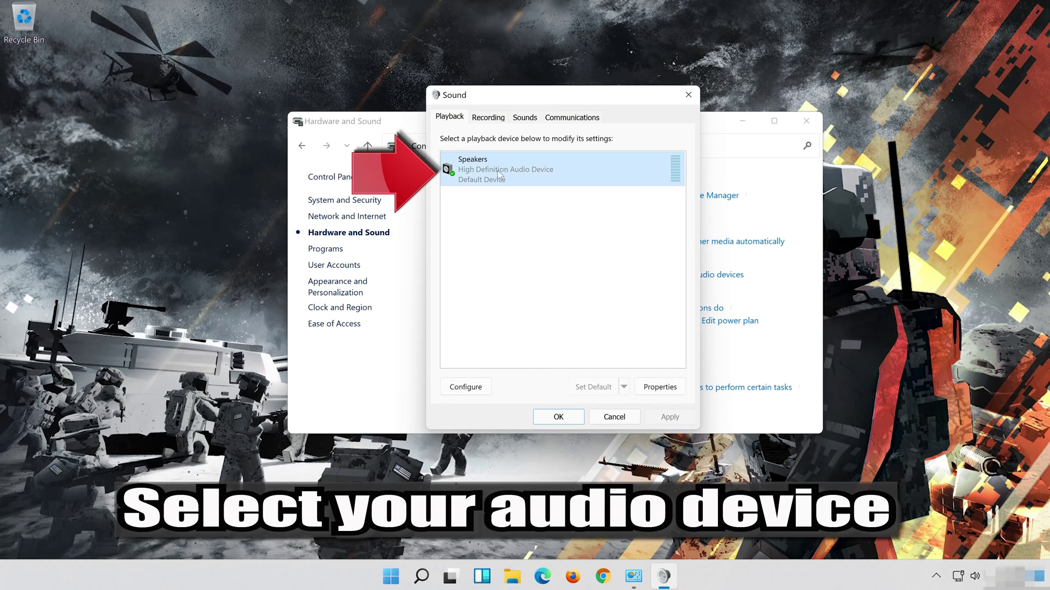
{"action": "right_click", "coordinate": [556, 178]}
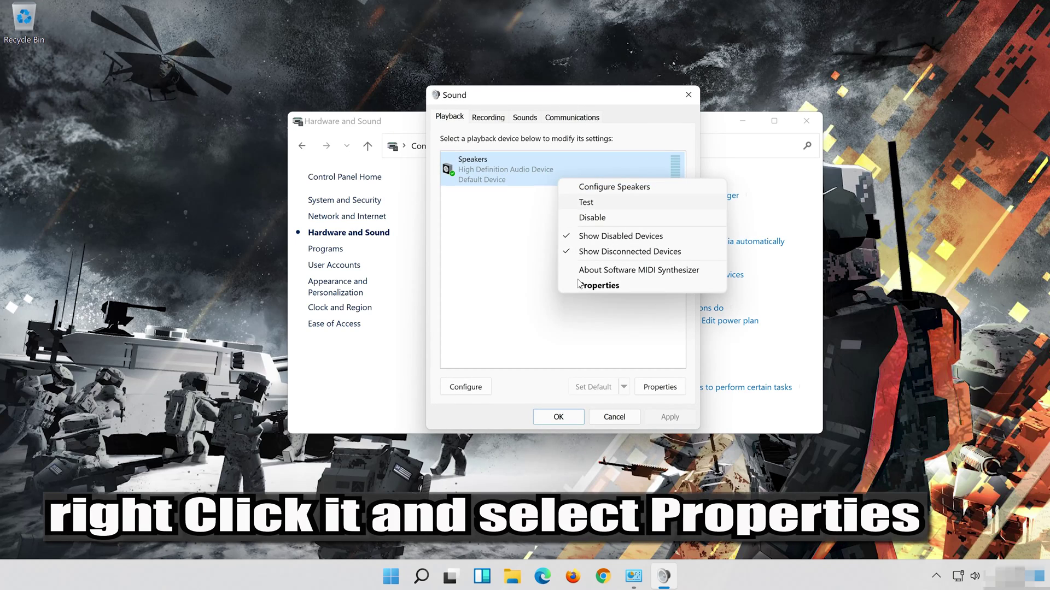
{"action": "left_click", "coordinate": [618, 287]}
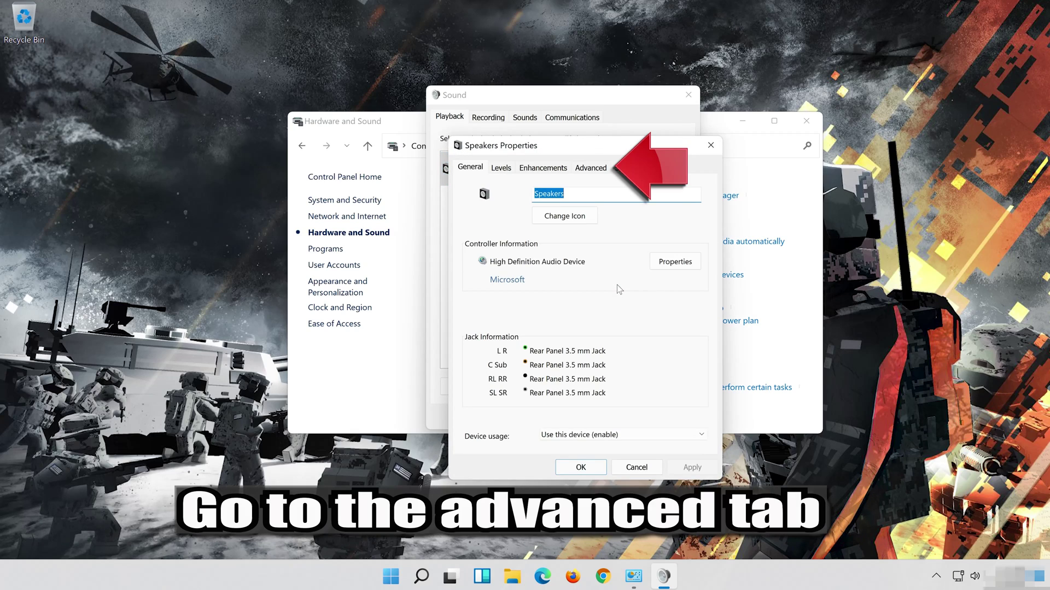
{"action": "left_click", "coordinate": [596, 168]}
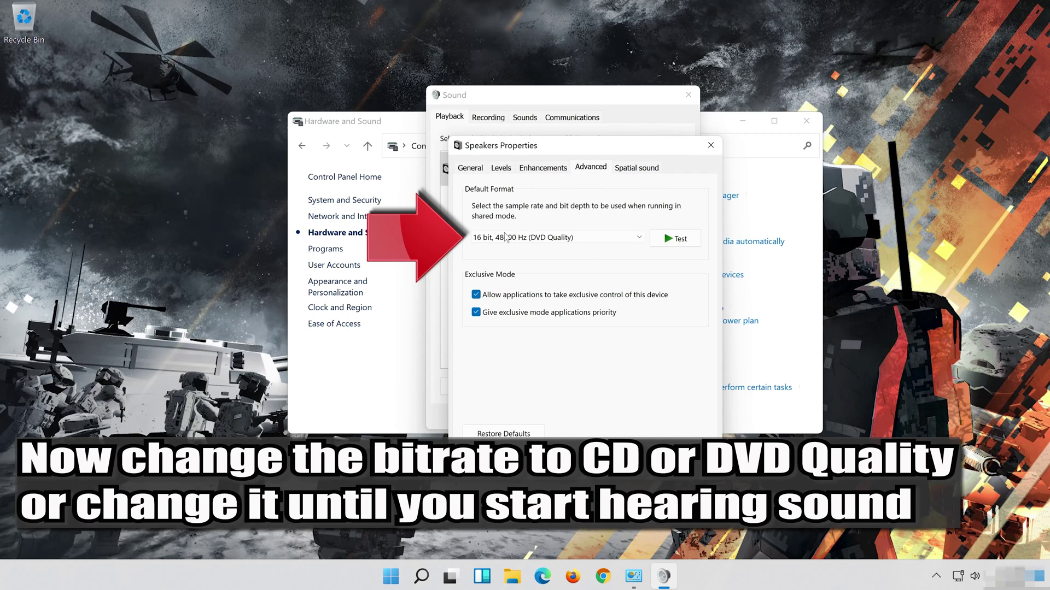
{"action": "left_click", "coordinate": [535, 237]}
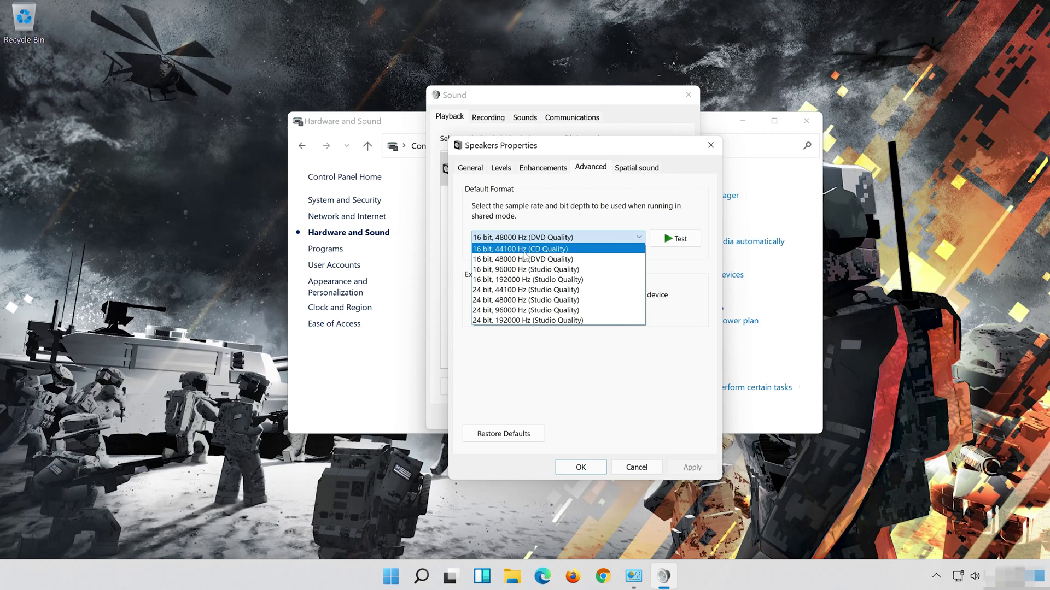
{"action": "left_click", "coordinate": [562, 259]}
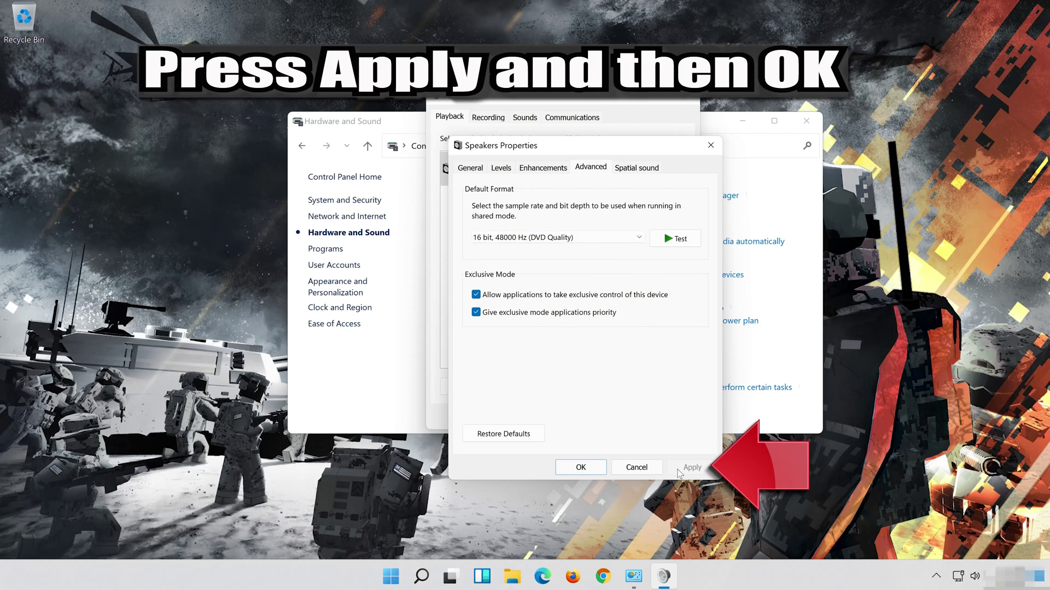
{"action": "left_click", "coordinate": [576, 472]}
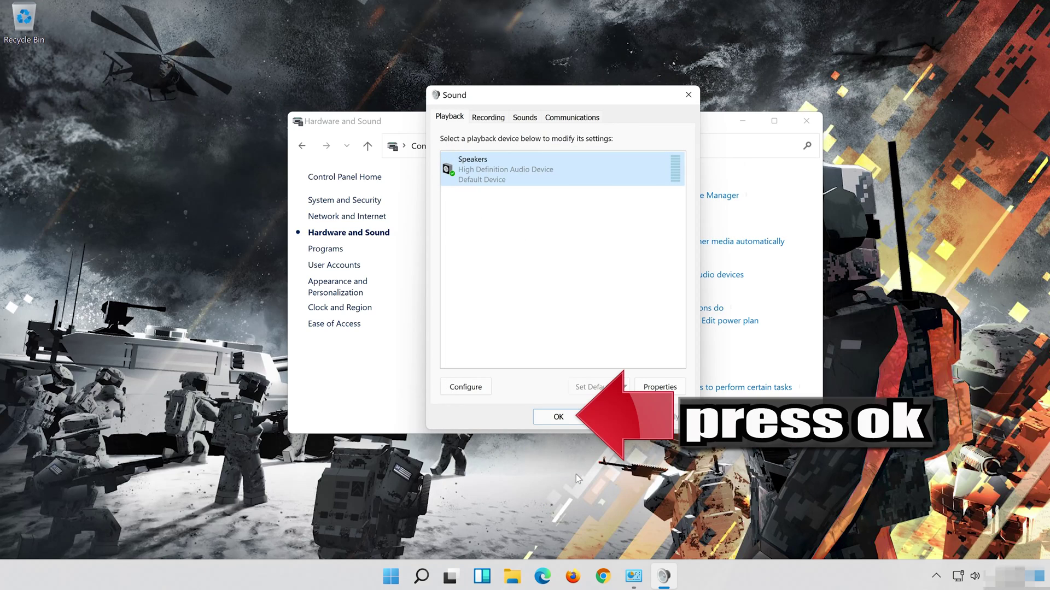
{"action": "left_click", "coordinate": [544, 418]}
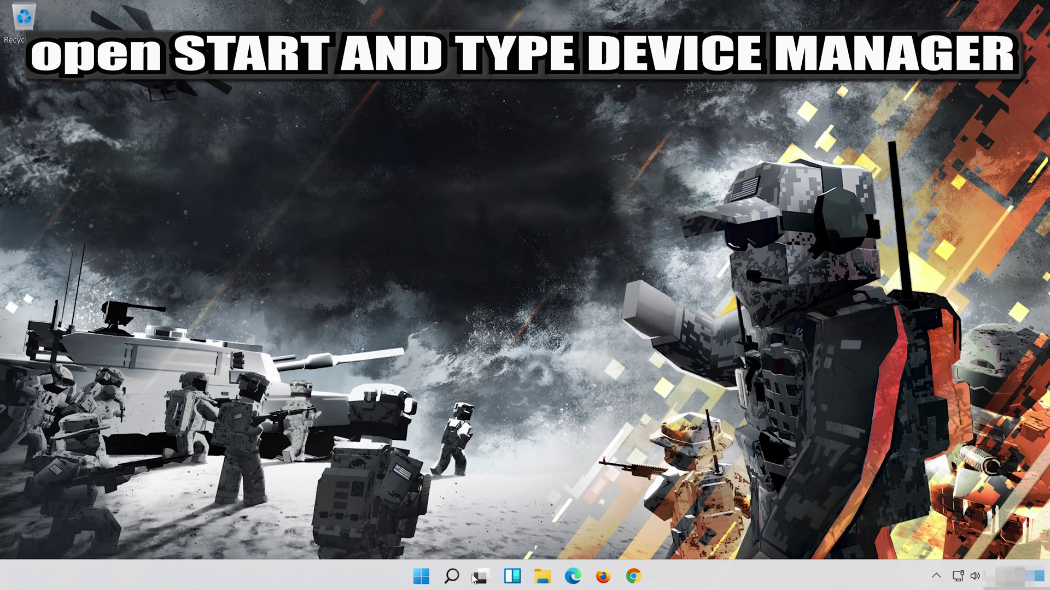
Search Windows for "device manager", open Device Manager, and move its window toward the middle of the screen
{"action": "left_click", "coordinate": [445, 583]}
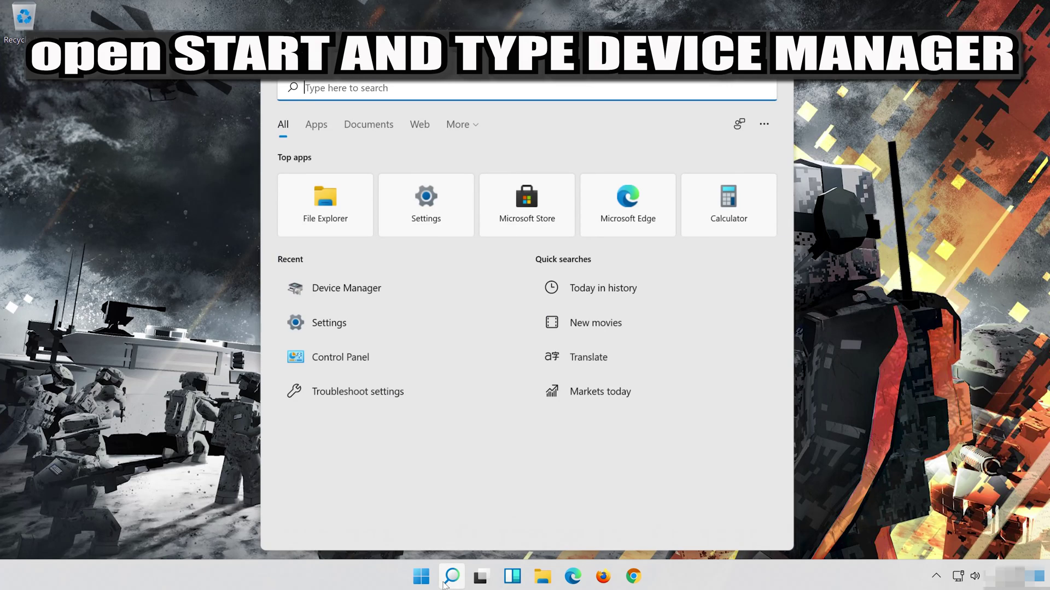
{"action": "type", "text": "device mana"}
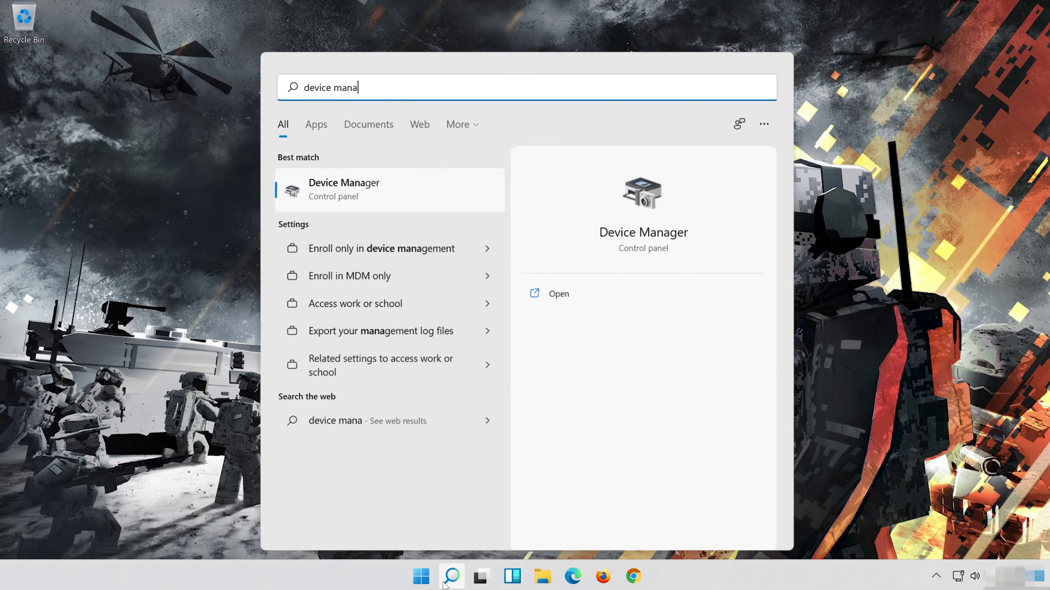
{"action": "type", "text": "ger"}
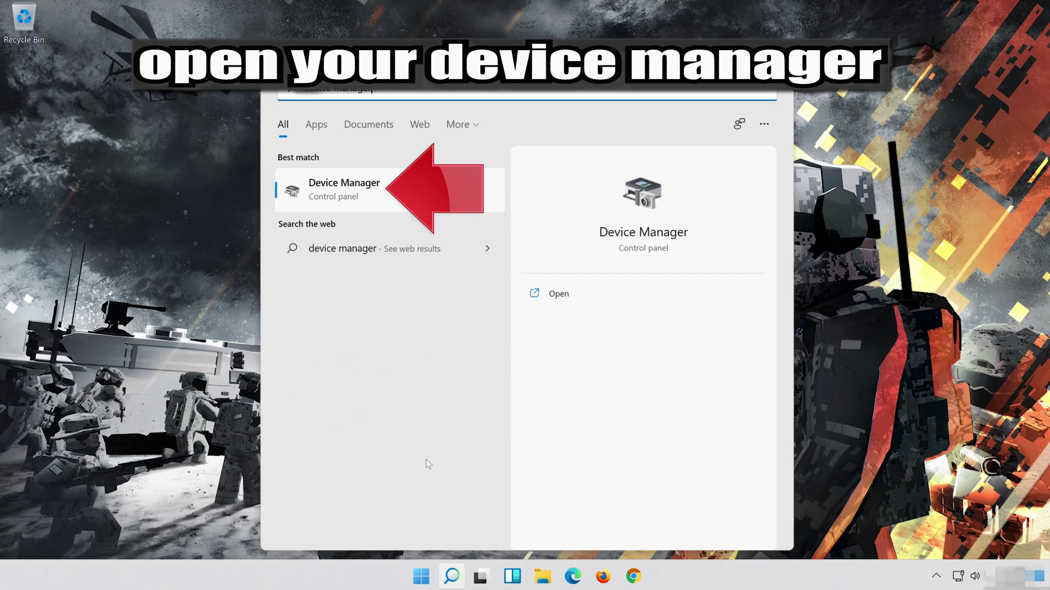
{"action": "left_click", "coordinate": [363, 196]}
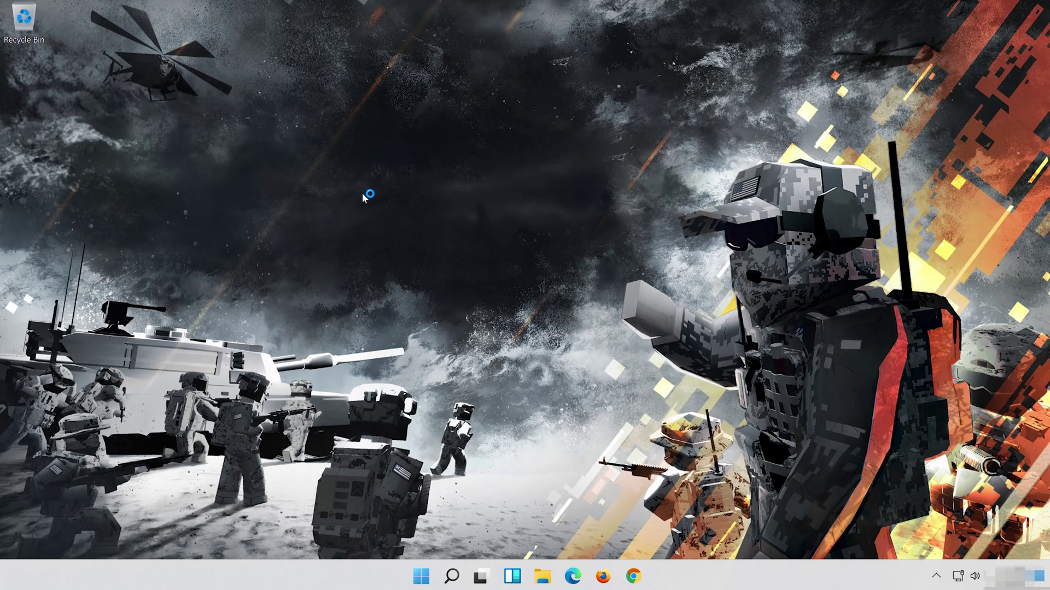
{"action": "left_click_drag", "start_coordinate": [186, 124], "coordinate": [419, 129]}
Expand Sound, video and game controllers and open the properties of High Definition Audio Device
{"action": "scroll", "coordinate": [544, 294], "scroll_direction": "down", "scroll_amount": 2}
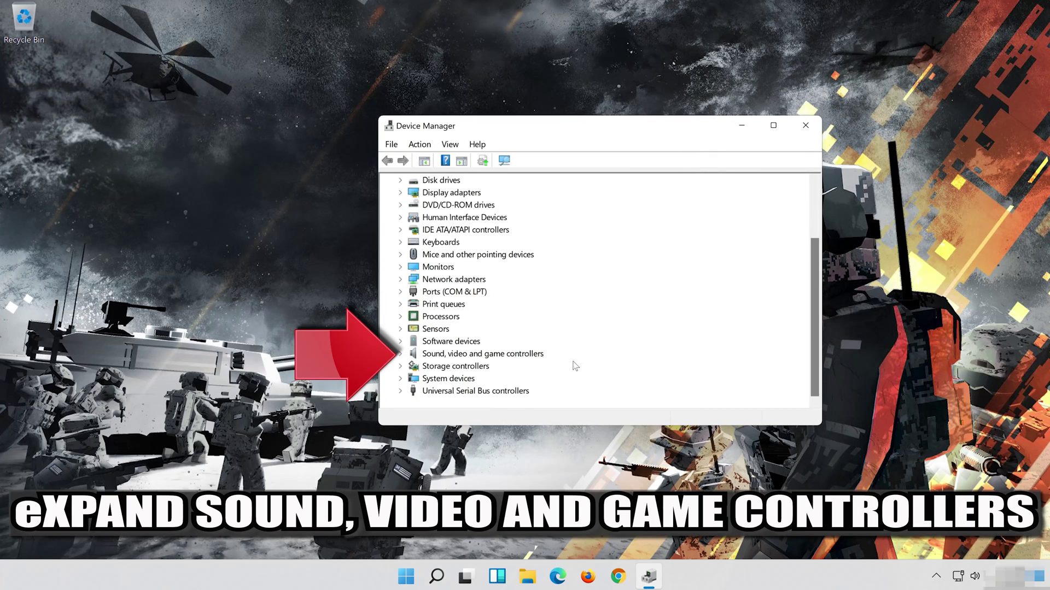
{"action": "left_click", "coordinate": [401, 355]}
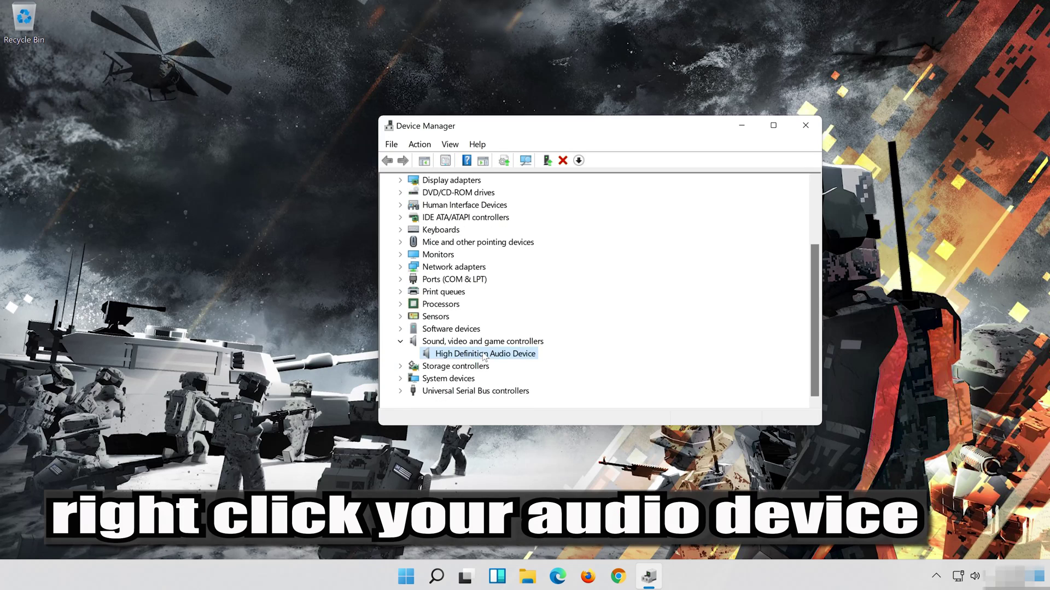
{"action": "right_click", "coordinate": [483, 354]}
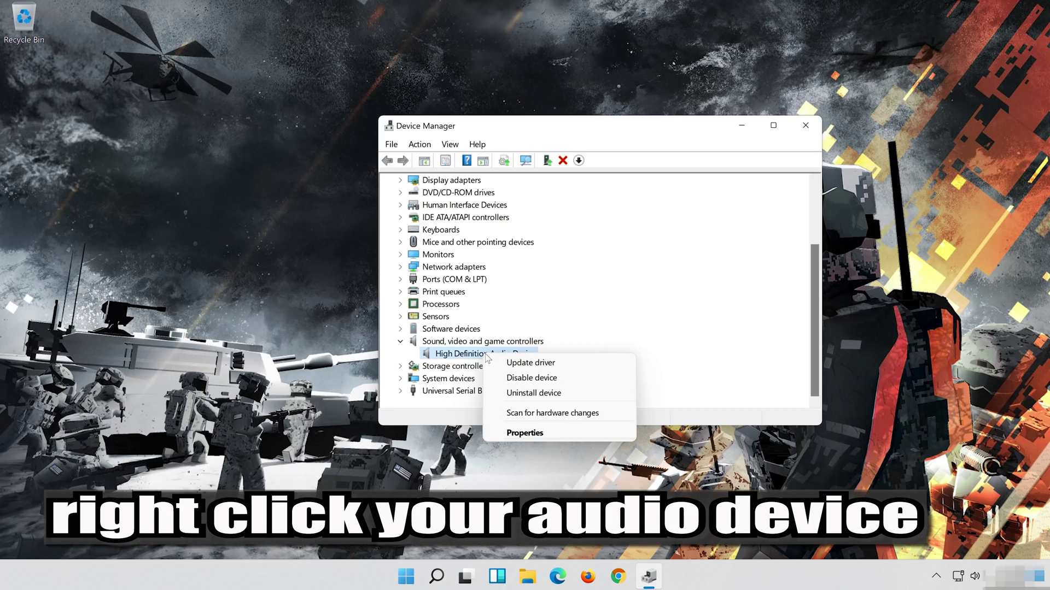
{"action": "left_click", "coordinate": [538, 435]}
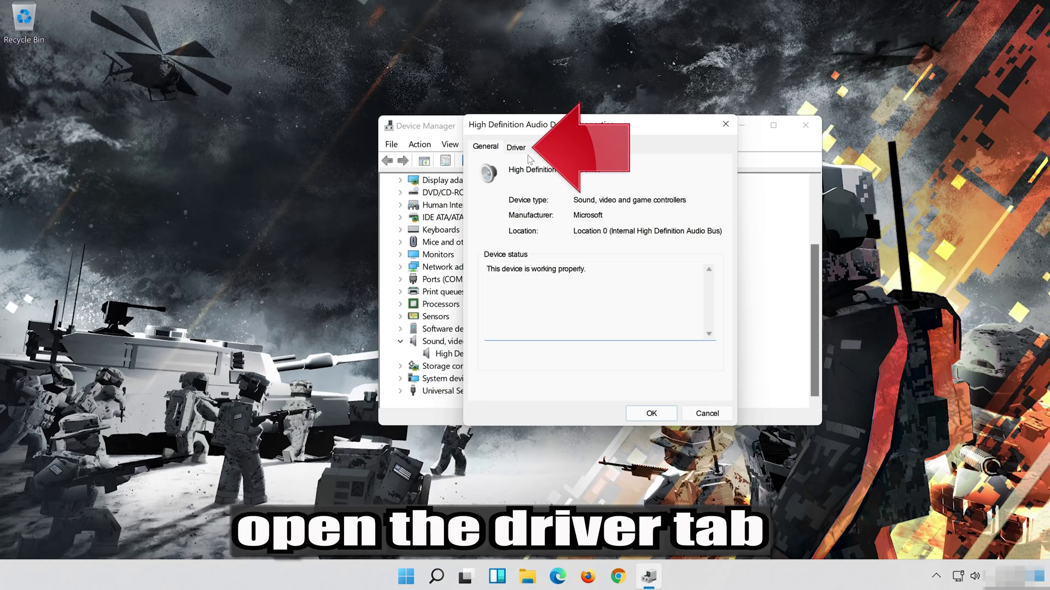
Uninstall the High Definition Audio Device from its driver properties and close Device Manager
{"action": "left_click", "coordinate": [515, 147]}
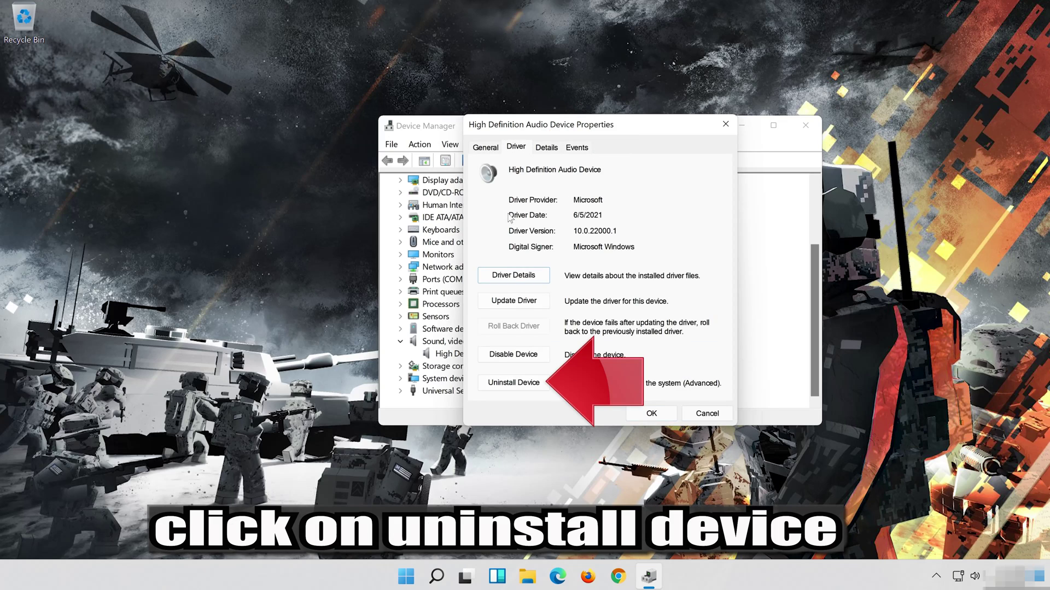
{"action": "left_click", "coordinate": [518, 386]}
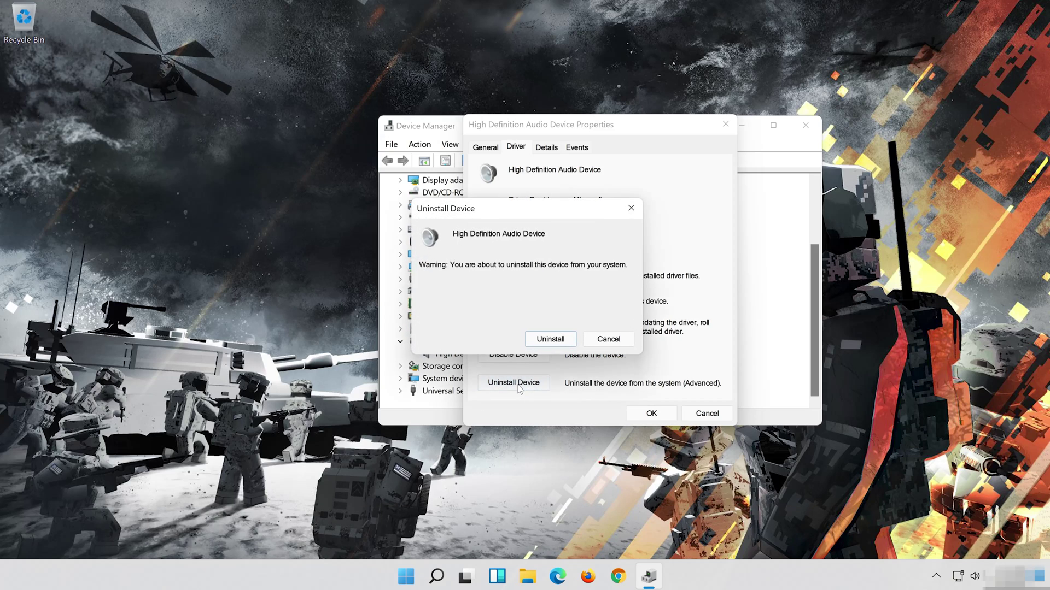
{"action": "left_click", "coordinate": [553, 340]}
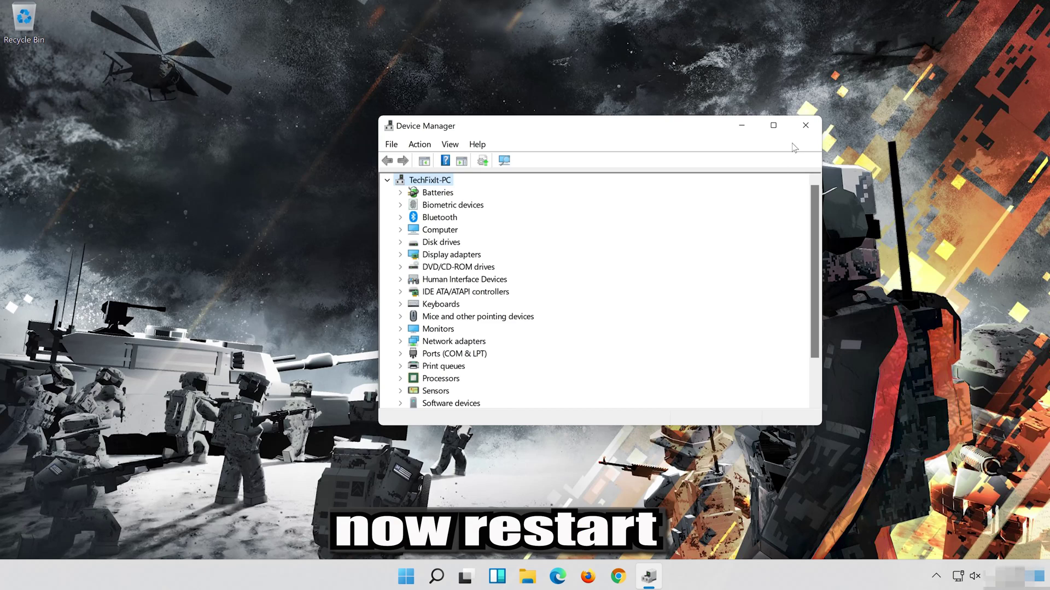
{"action": "left_click", "coordinate": [805, 125]}
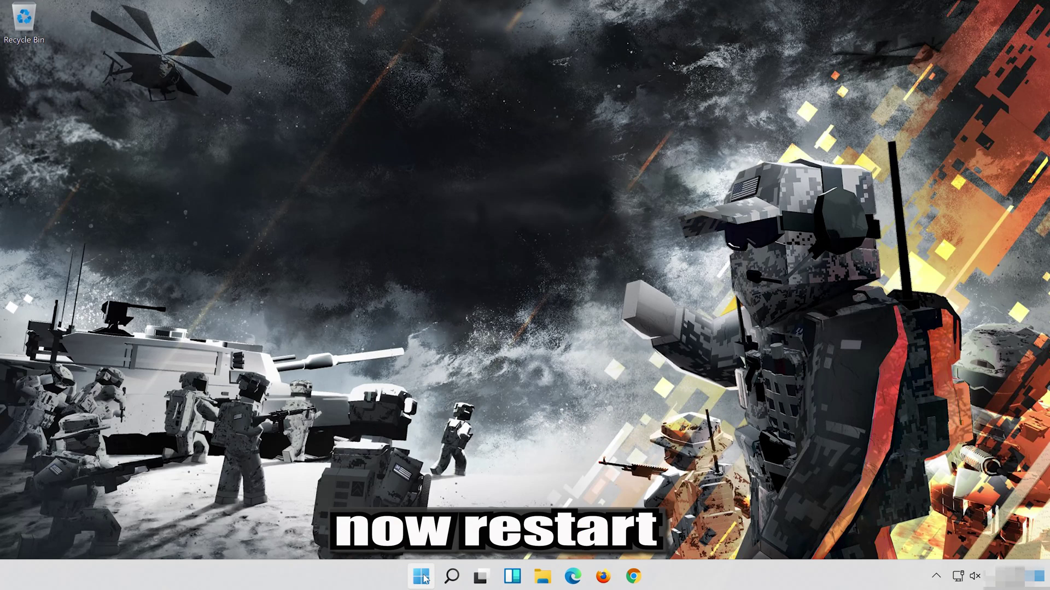
Restart the computer from the Start menu's power options
{"action": "left_click", "coordinate": [422, 577]}
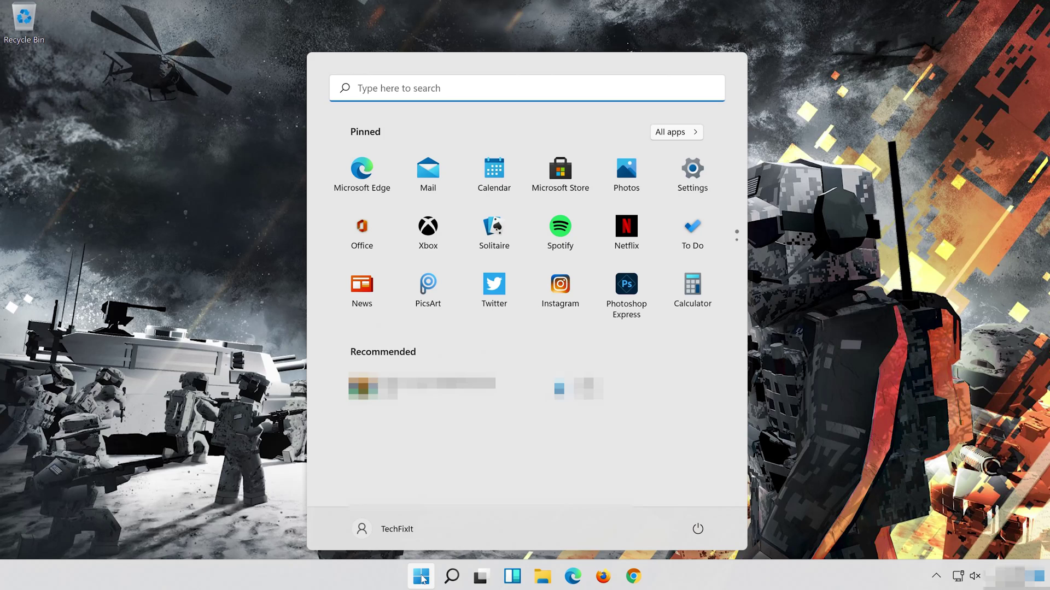
{"action": "left_click", "coordinate": [698, 529]}
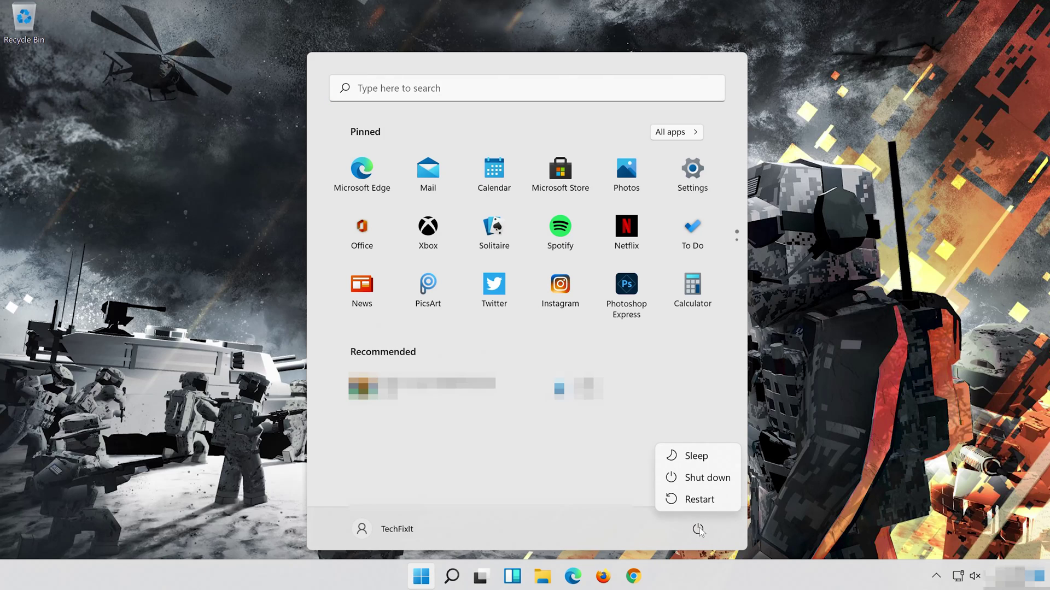
{"action": "left_click", "coordinate": [710, 507]}
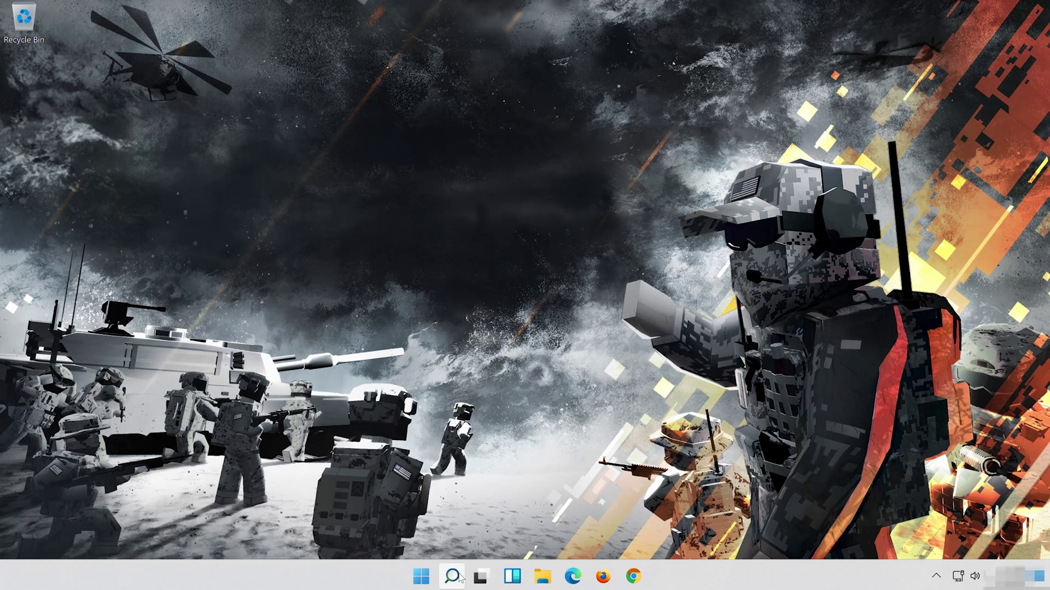
Search Windows for "device manager", open Device Manager, and move its window to the middle of the desktop
{"action": "left_click", "coordinate": [458, 577]}
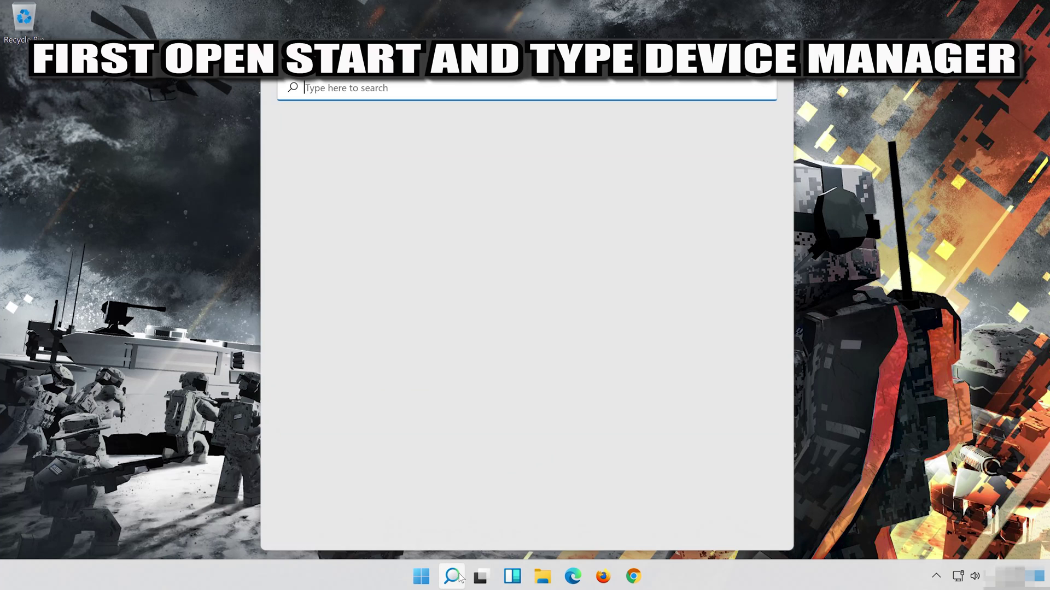
{"action": "type", "text": "dev"}
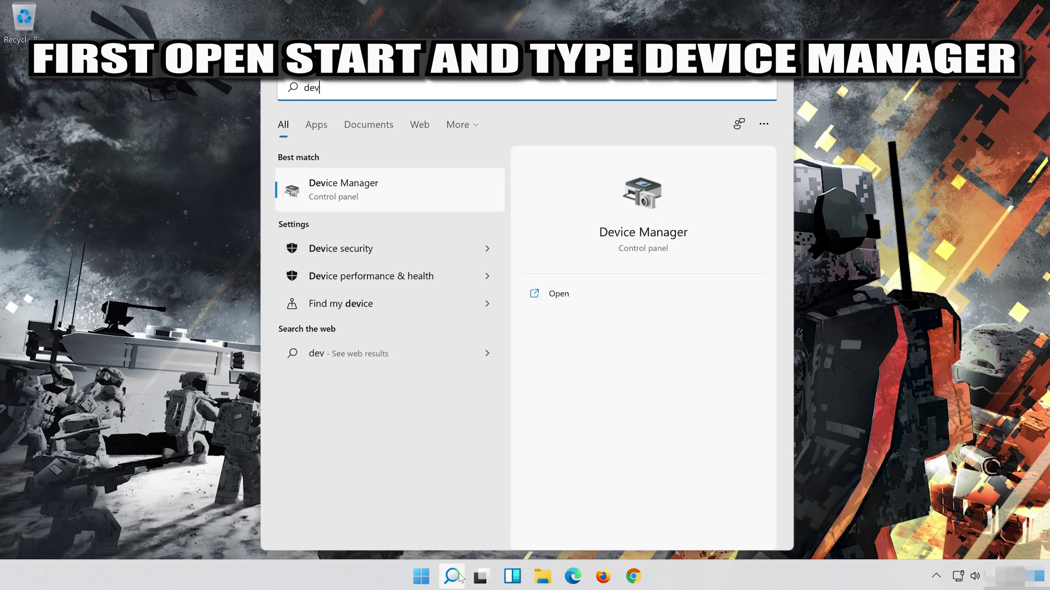
{"action": "type", "text": "ice ma"}
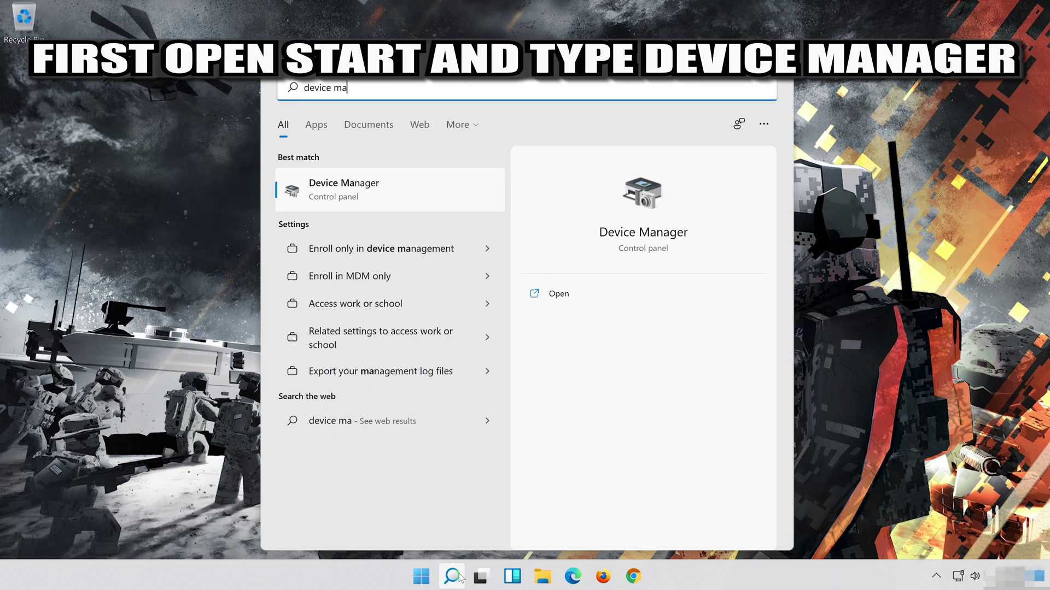
{"action": "type", "text": "nager"}
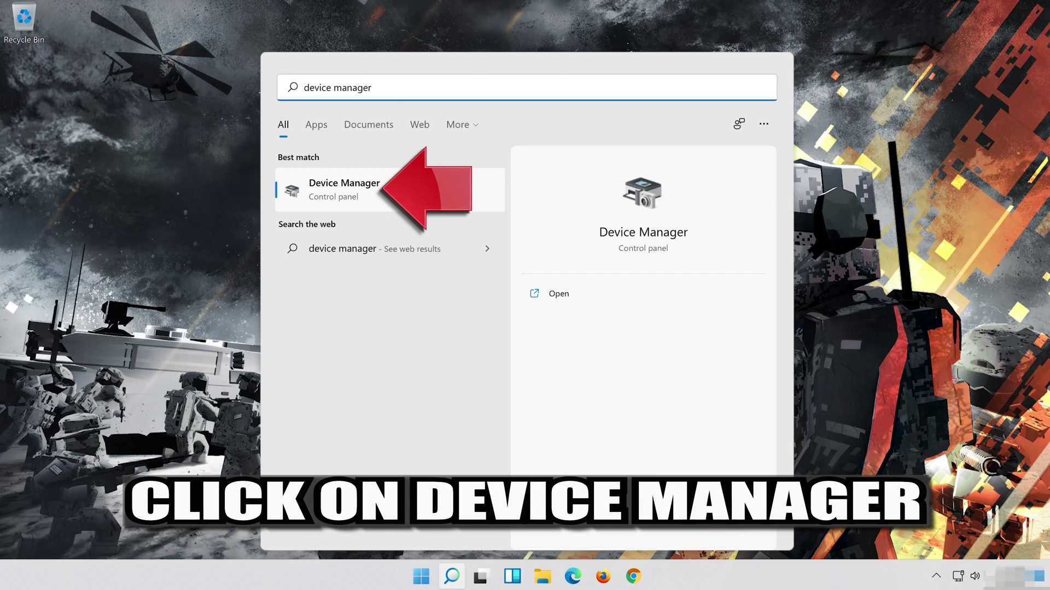
{"action": "left_click", "coordinate": [434, 193]}
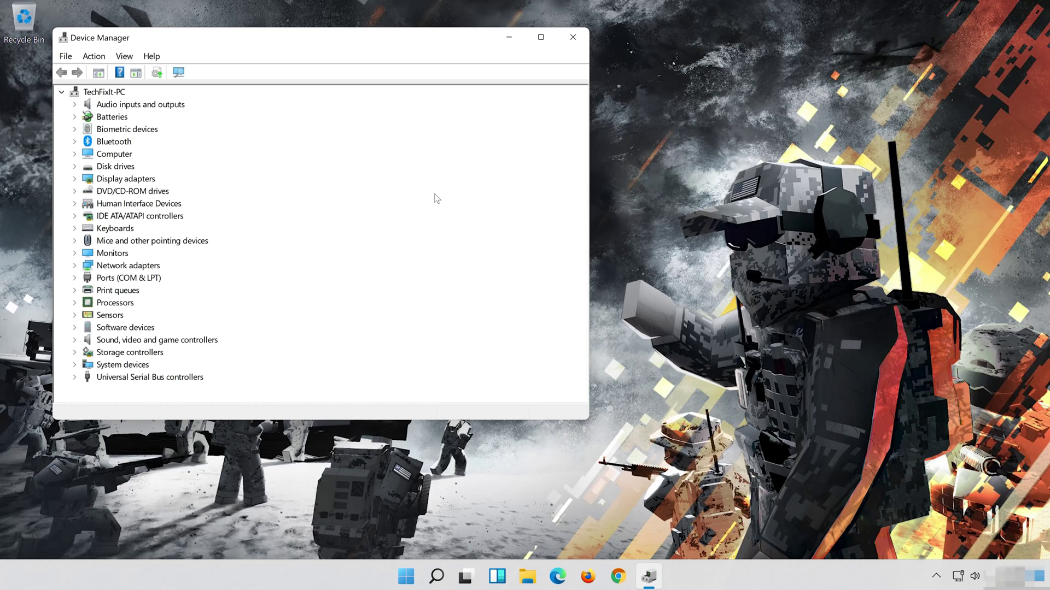
{"action": "left_click_drag", "start_coordinate": [342, 40], "coordinate": [597, 53]}
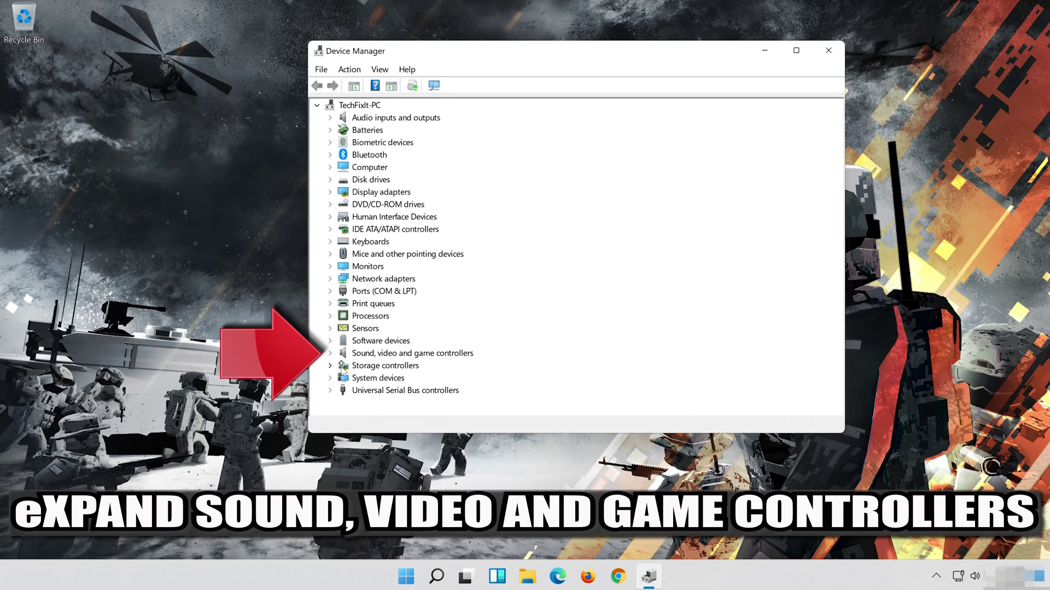
Expand Sound, video and game controllers and open the High Definition Audio Device properties
{"action": "left_click", "coordinate": [330, 354]}
{"action": "left_click", "coordinate": [362, 366]}
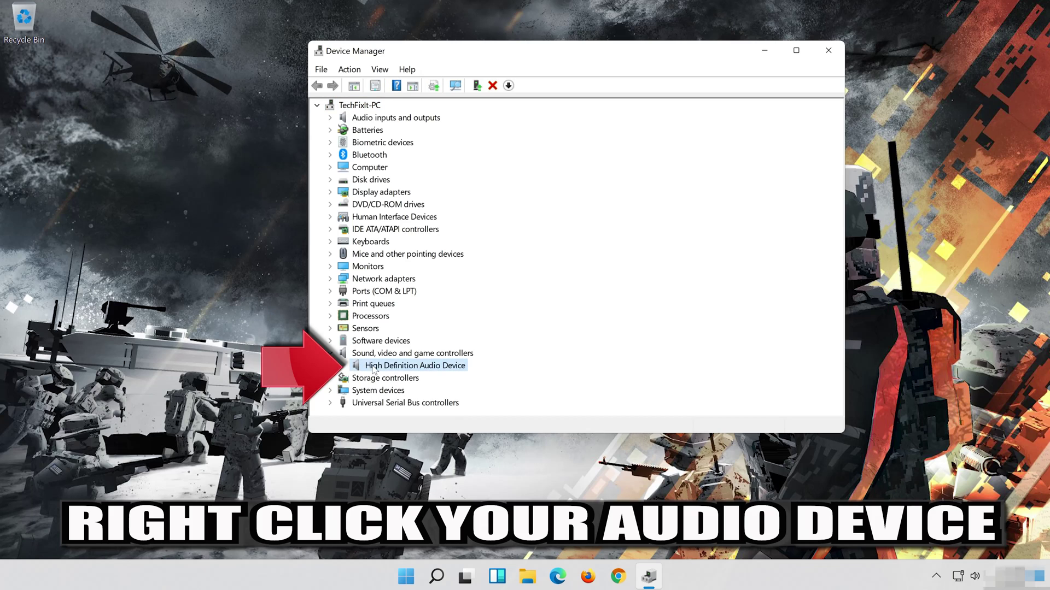
{"action": "right_click", "coordinate": [438, 370]}
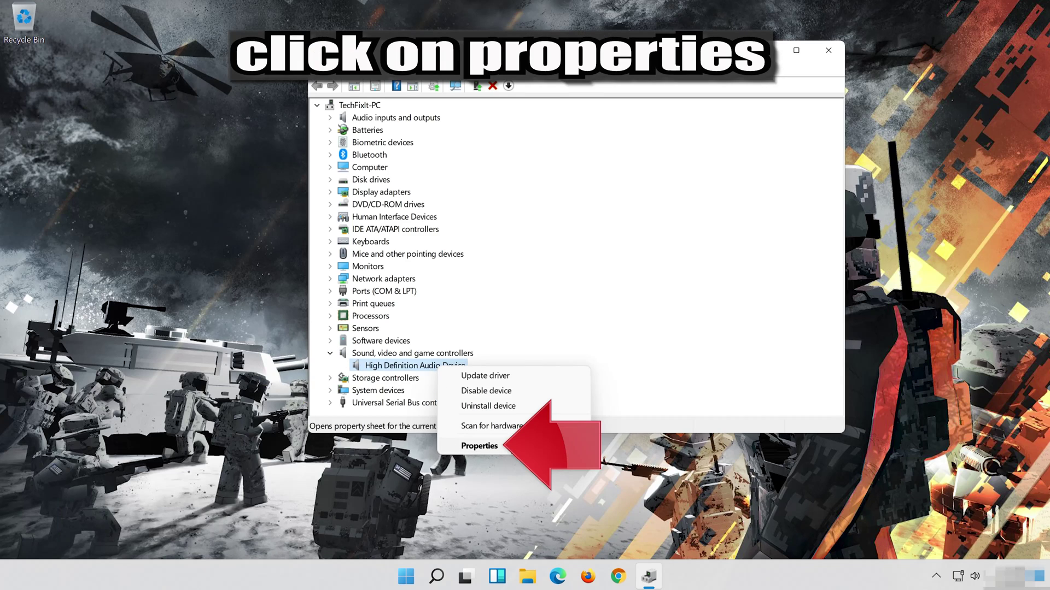
{"action": "left_click", "coordinate": [511, 447]}
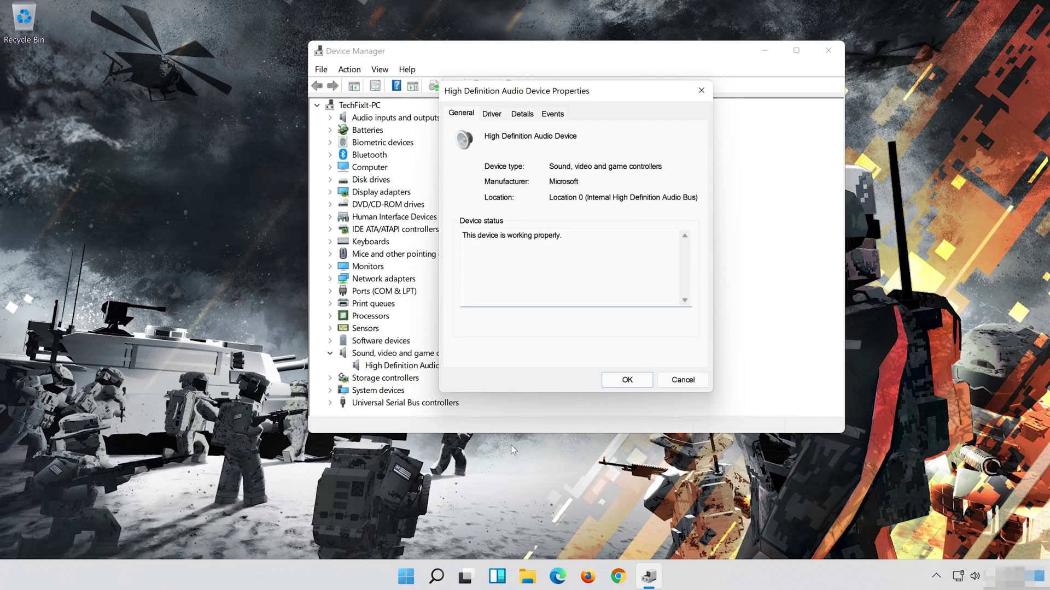
Update the High Definition Audio Device driver with an automatic search, and continue on Windows Update by checking for updates
{"action": "left_click", "coordinate": [492, 114]}
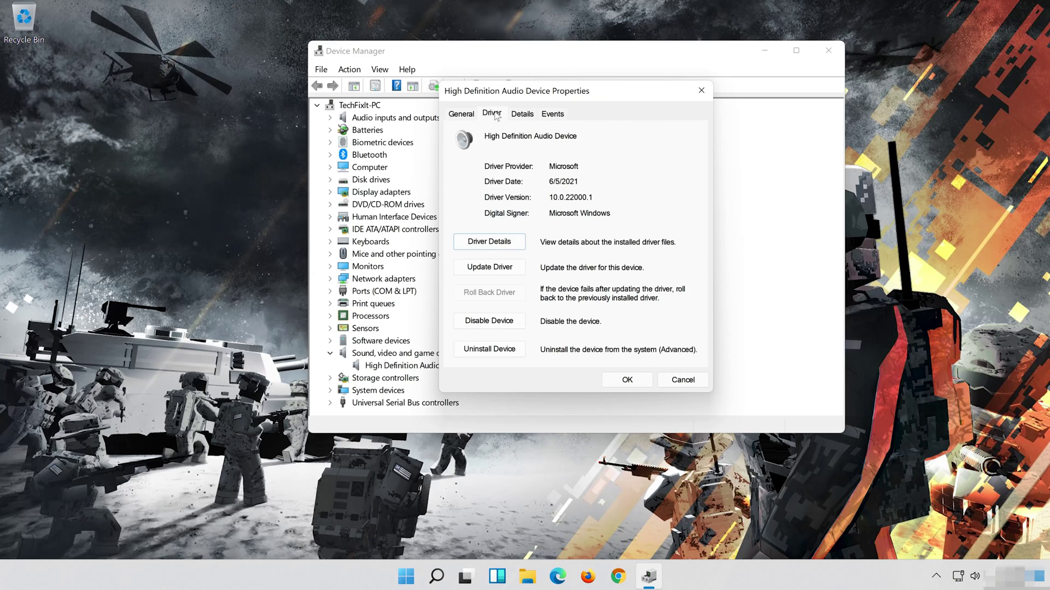
{"action": "left_click", "coordinate": [491, 269]}
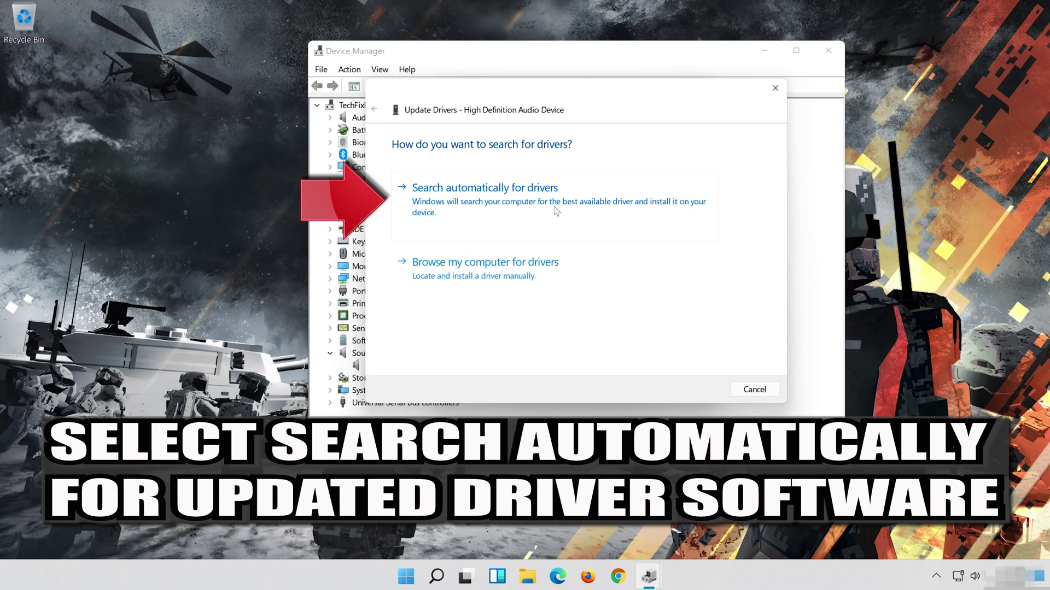
{"action": "left_click", "coordinate": [574, 211]}
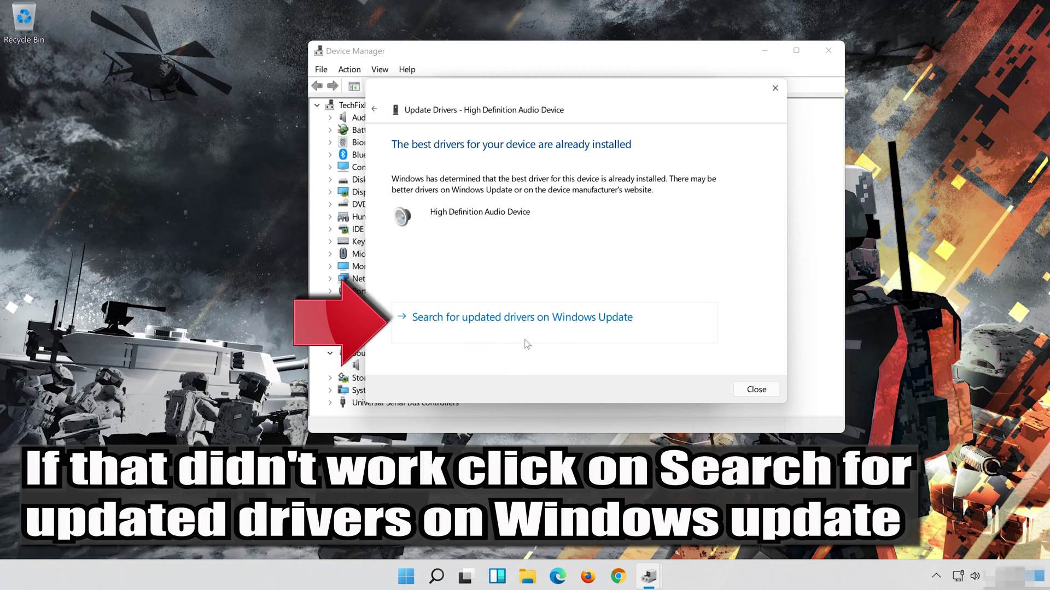
{"action": "left_click", "coordinate": [560, 328]}
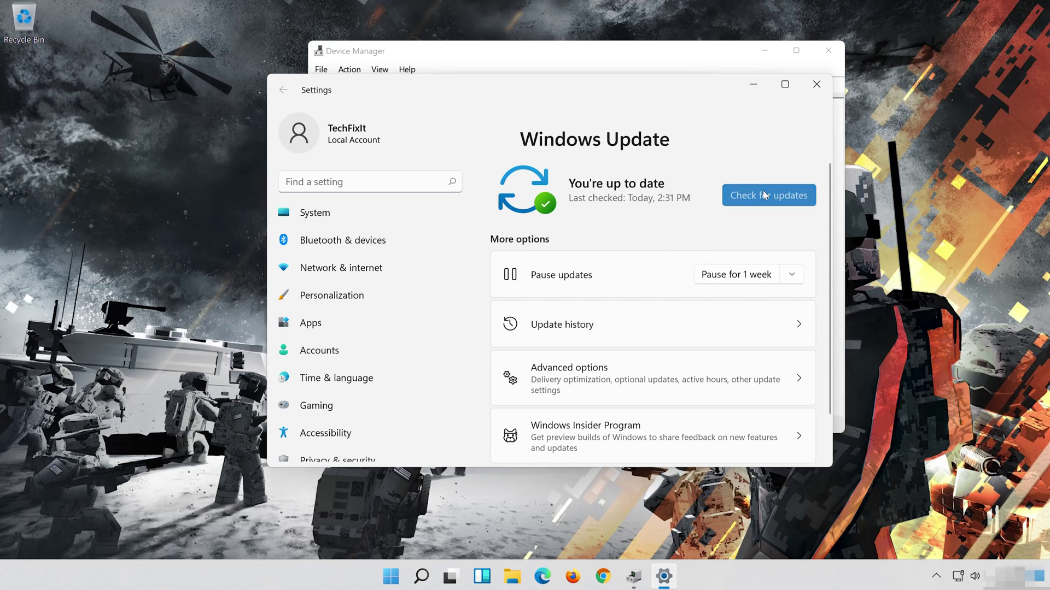
{"action": "left_click", "coordinate": [762, 194]}
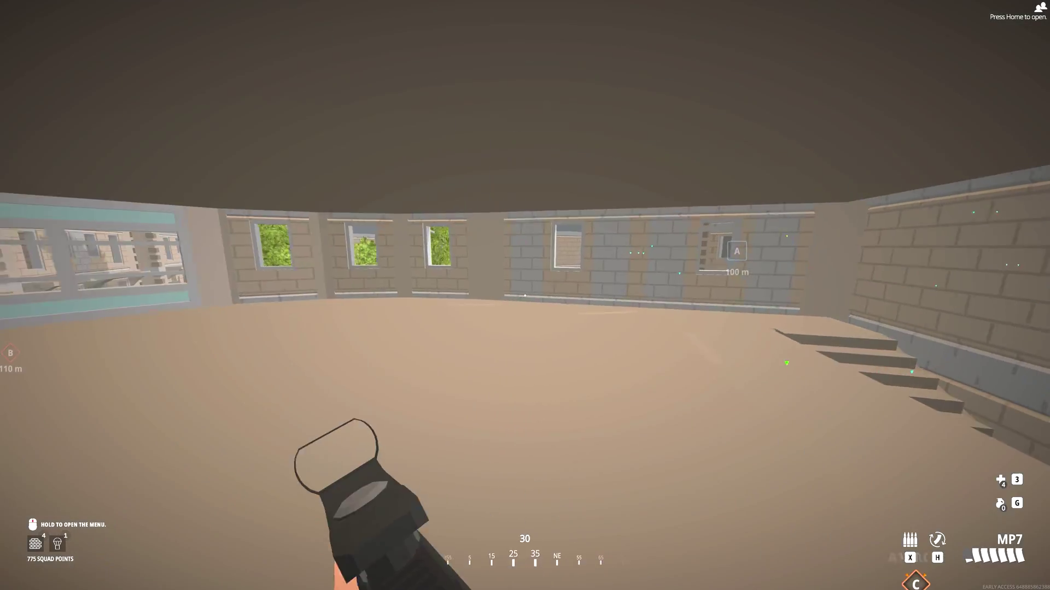
{"action": "key", "text": "w"}
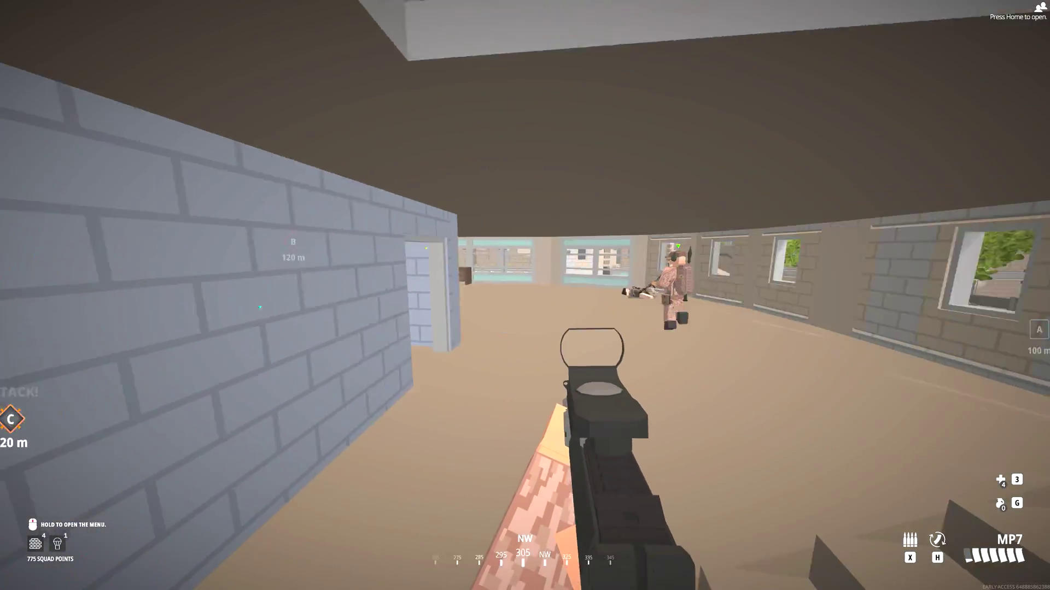
{"action": "key", "text": "w"}
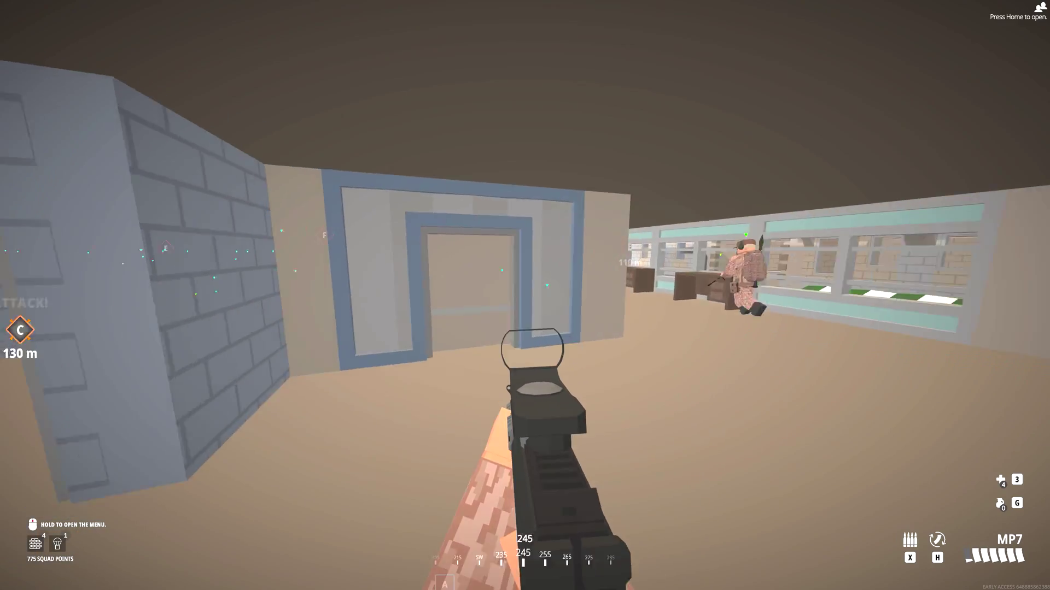
{"action": "key", "text": "w"}
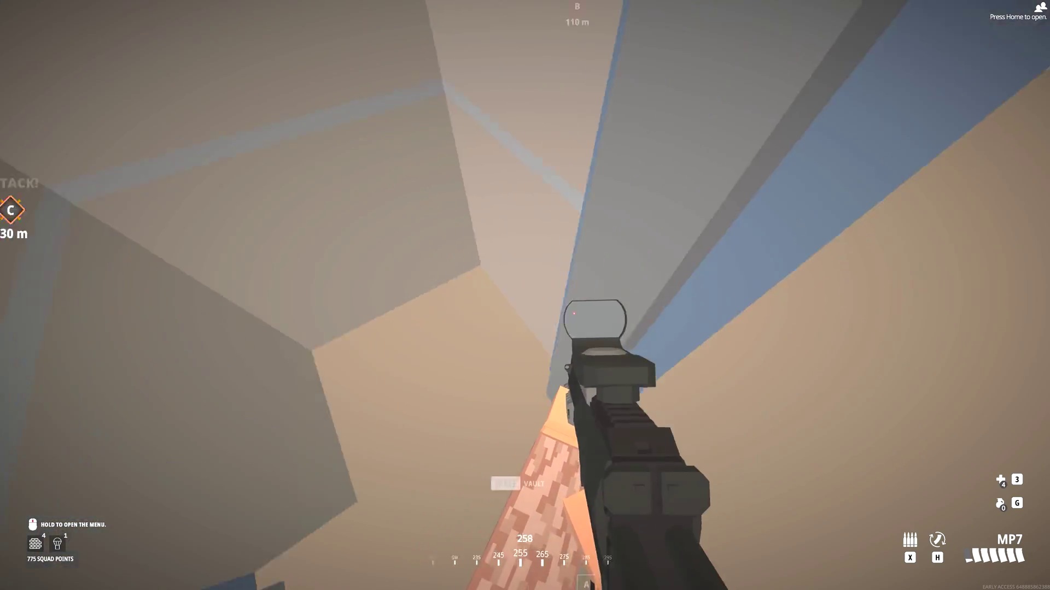
{"action": "key", "text": "w"}
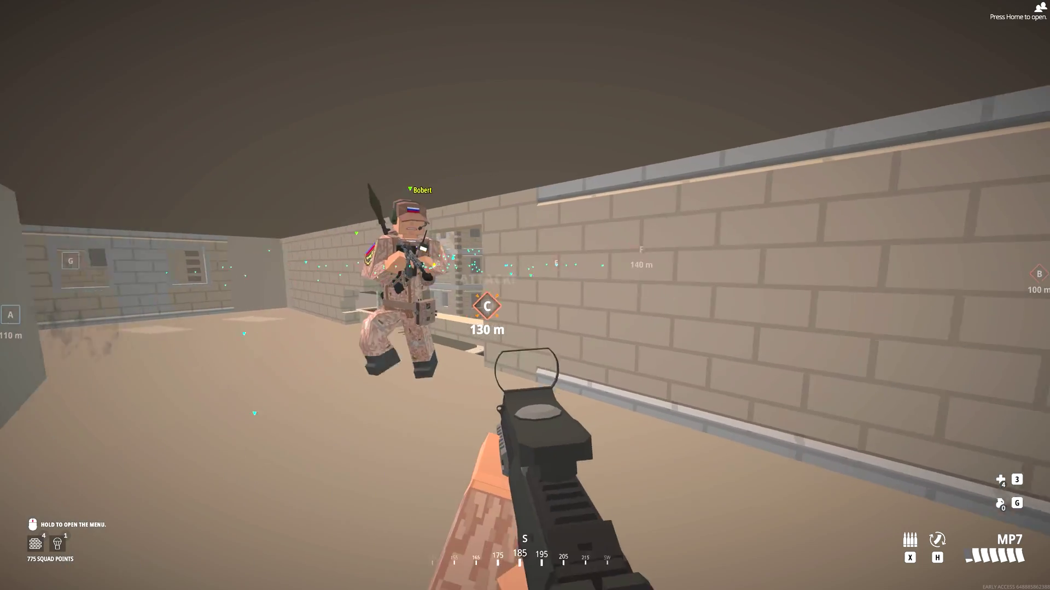
{"action": "key", "text": "w"}
{"action": "right_click", "coordinate": [525, 295]}
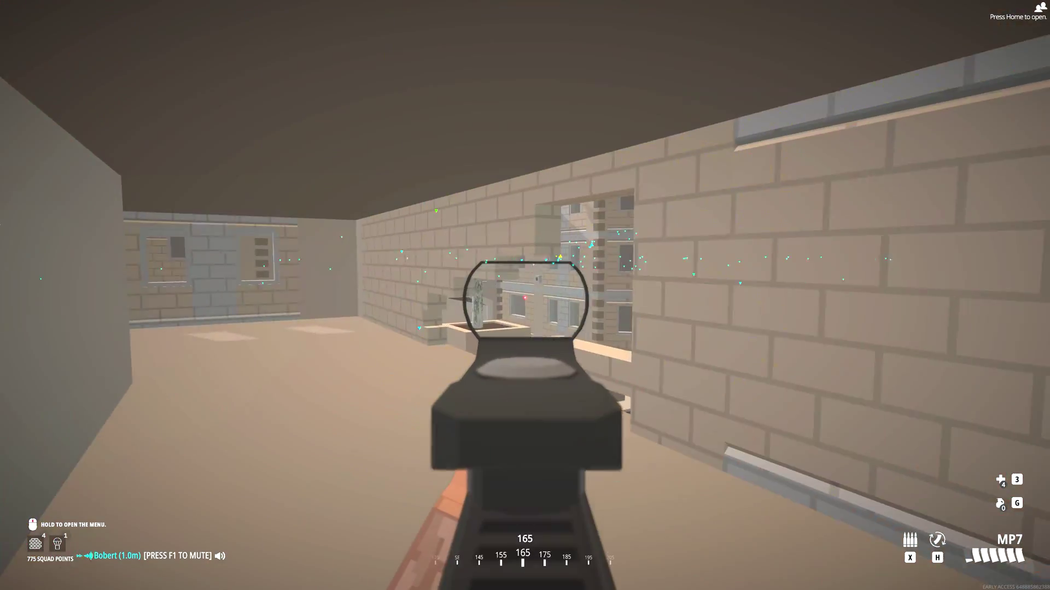
{"action": "key", "text": "w"}
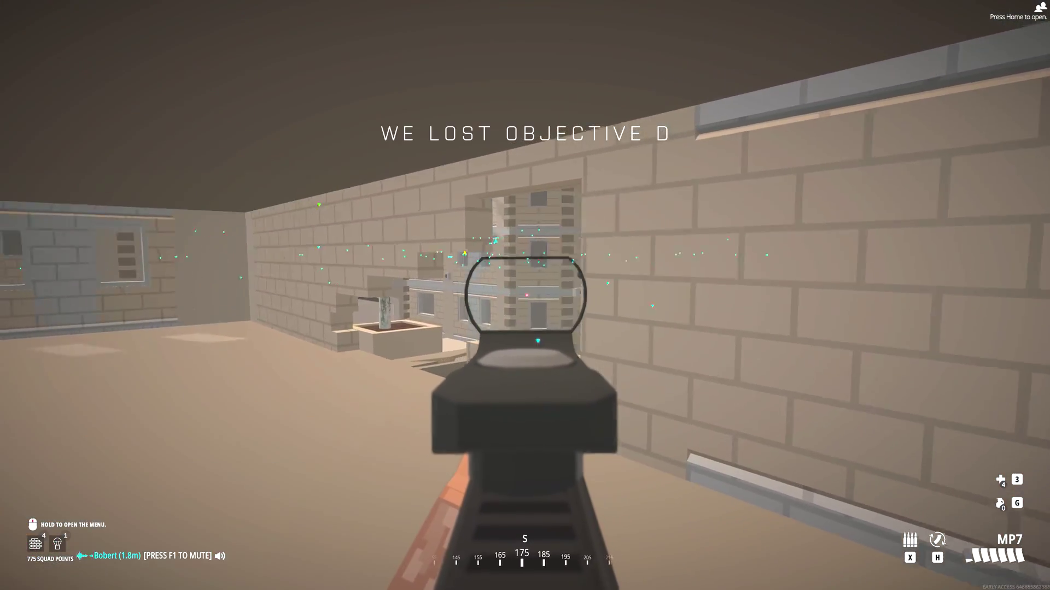
{"action": "key", "text": "w"}
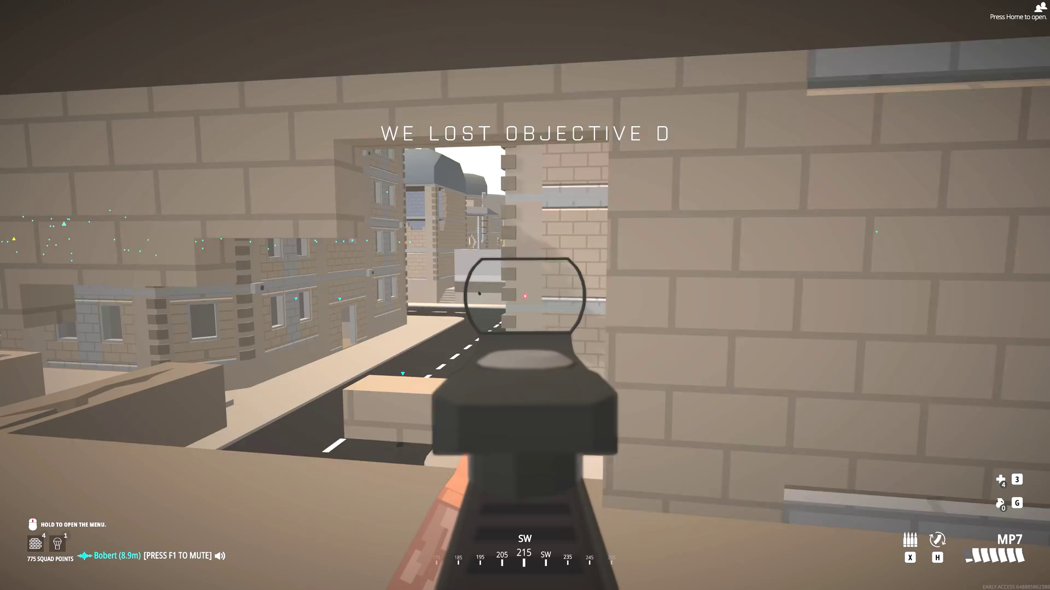
{"action": "key", "text": "w"}
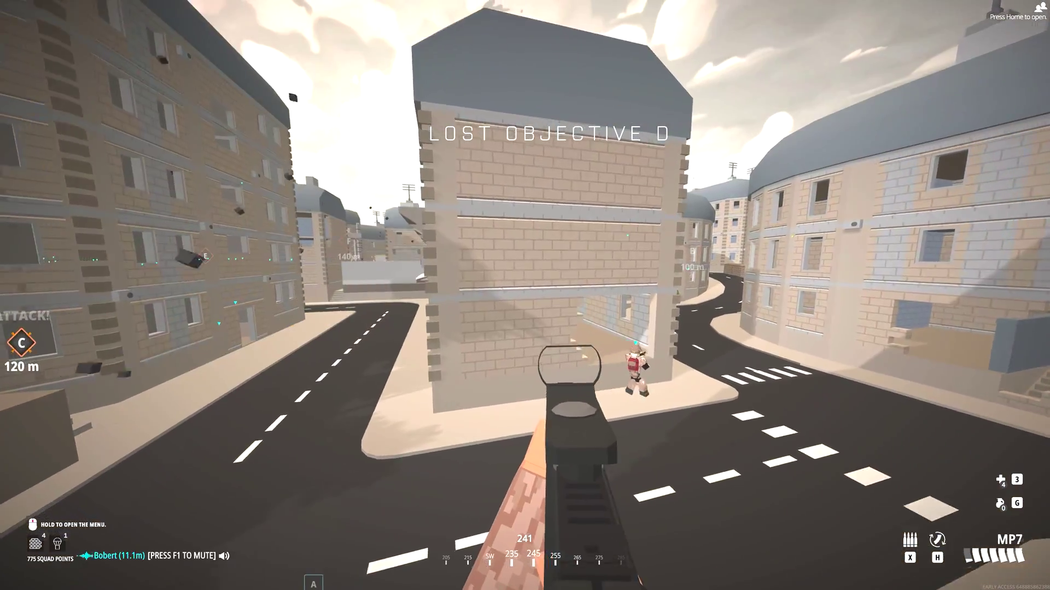
{"action": "key", "text": "w"}
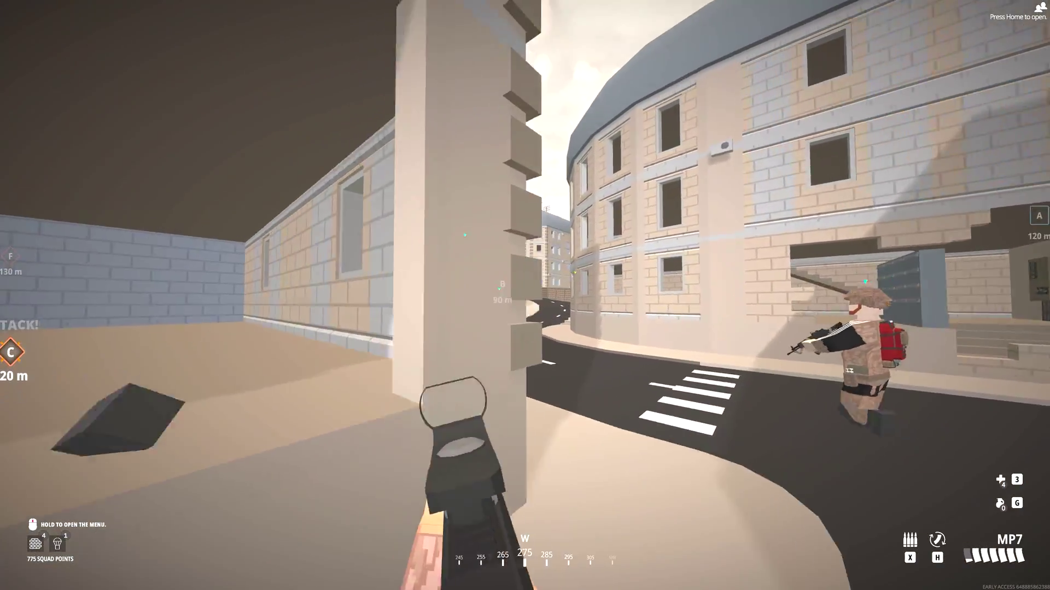
{"action": "right_click", "coordinate": [525, 296]}
{"action": "right_click", "coordinate": [524, 295]}
{"action": "key", "text": "w"}
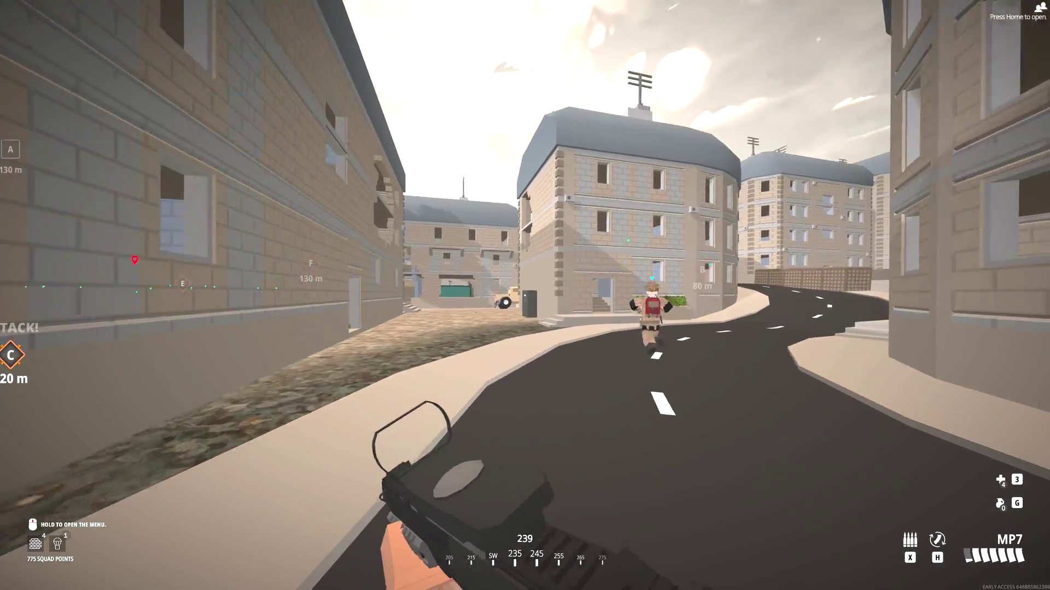
{"action": "key", "text": "w"}
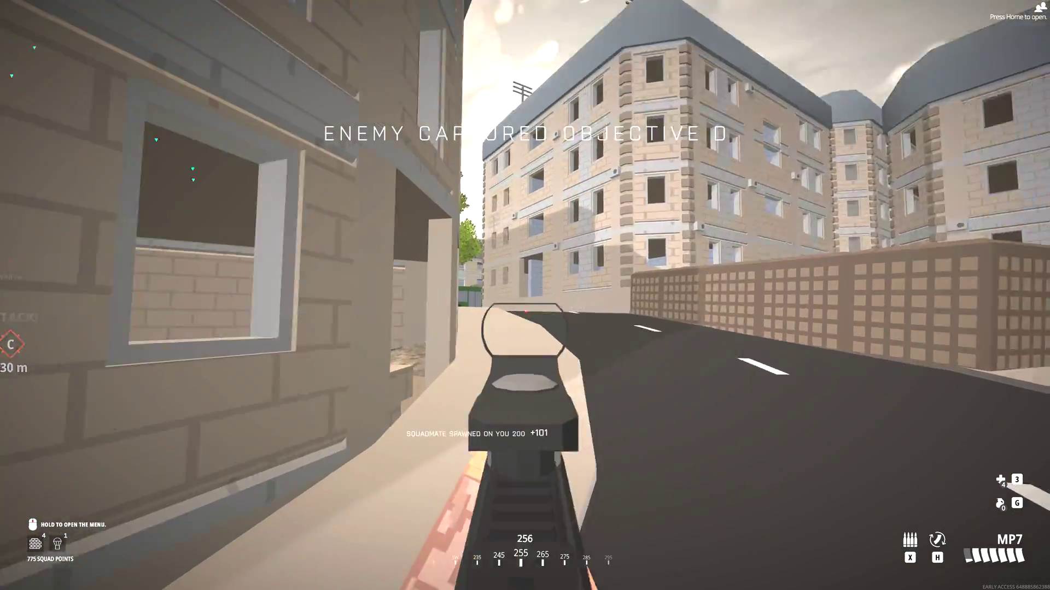
{"action": "right_click", "coordinate": [525, 296]}
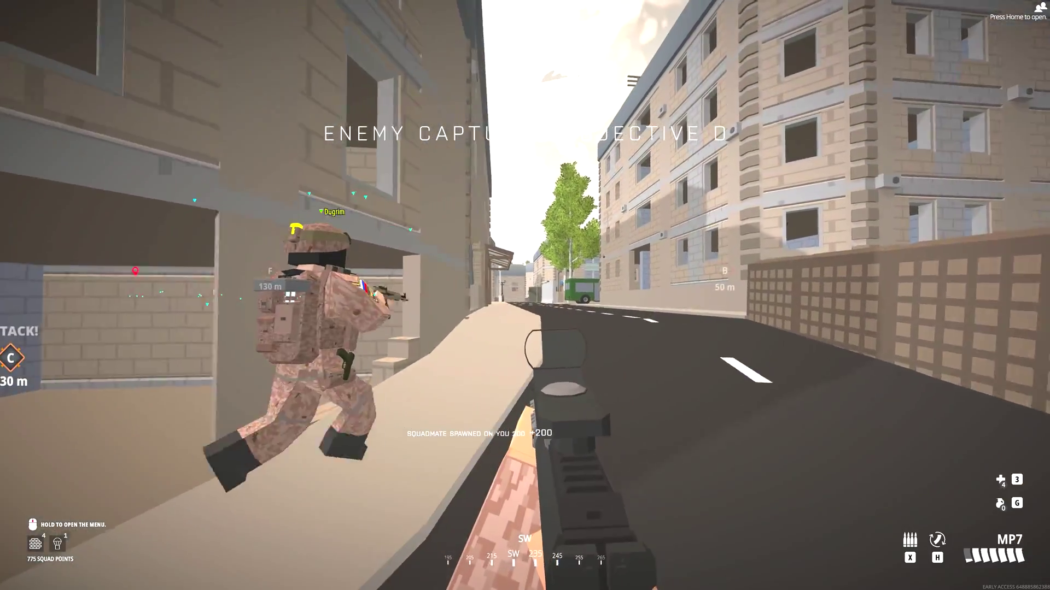
{"action": "key", "text": "shift+w"}
{"action": "key", "text": "shift+w"}
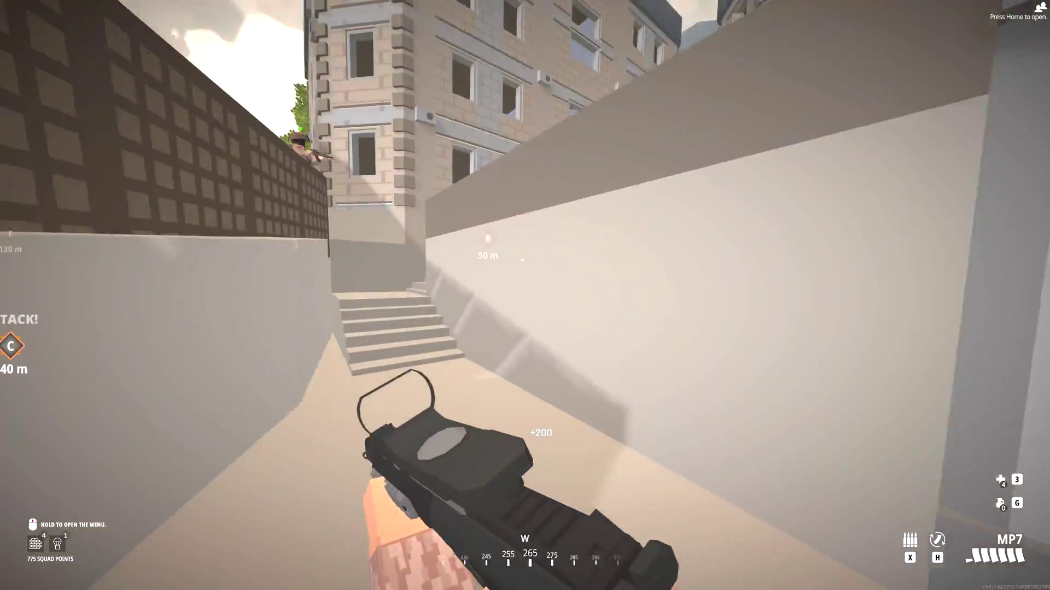
{"action": "key", "text": "shift+w"}
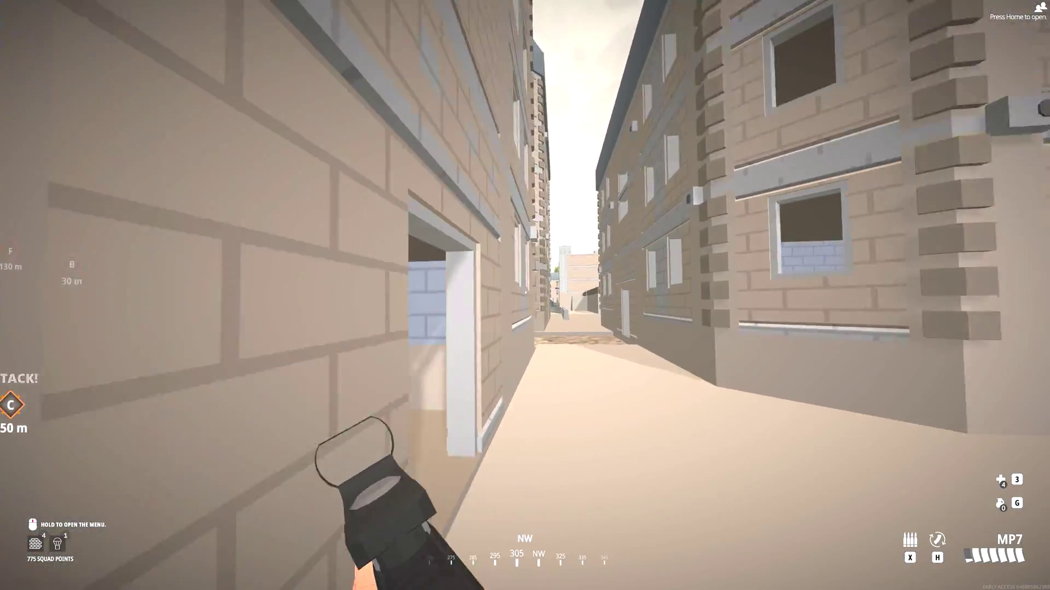
{"action": "key", "text": "w"}
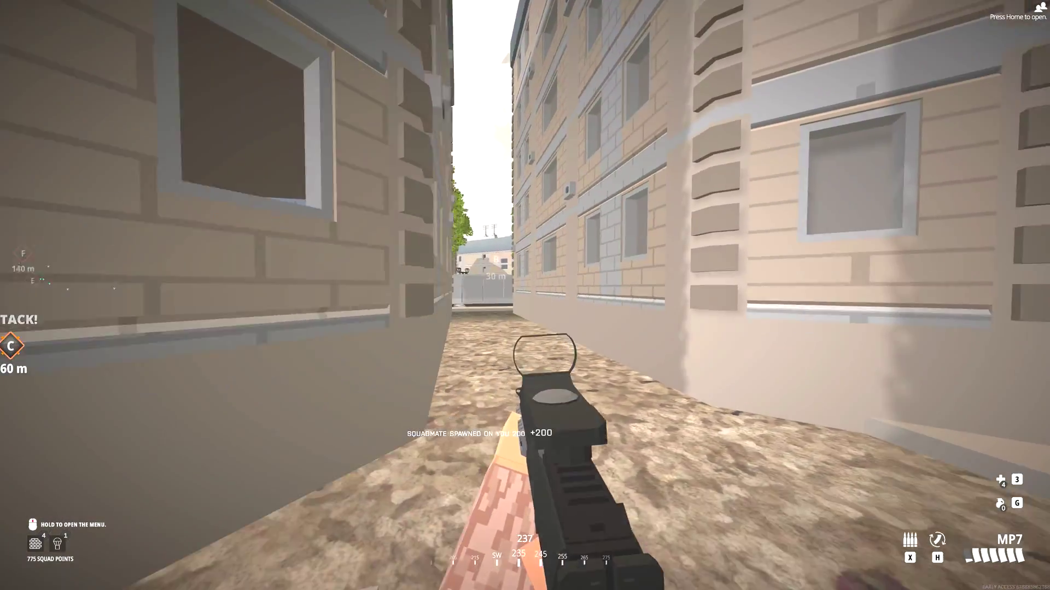
{"action": "key", "text": "w"}
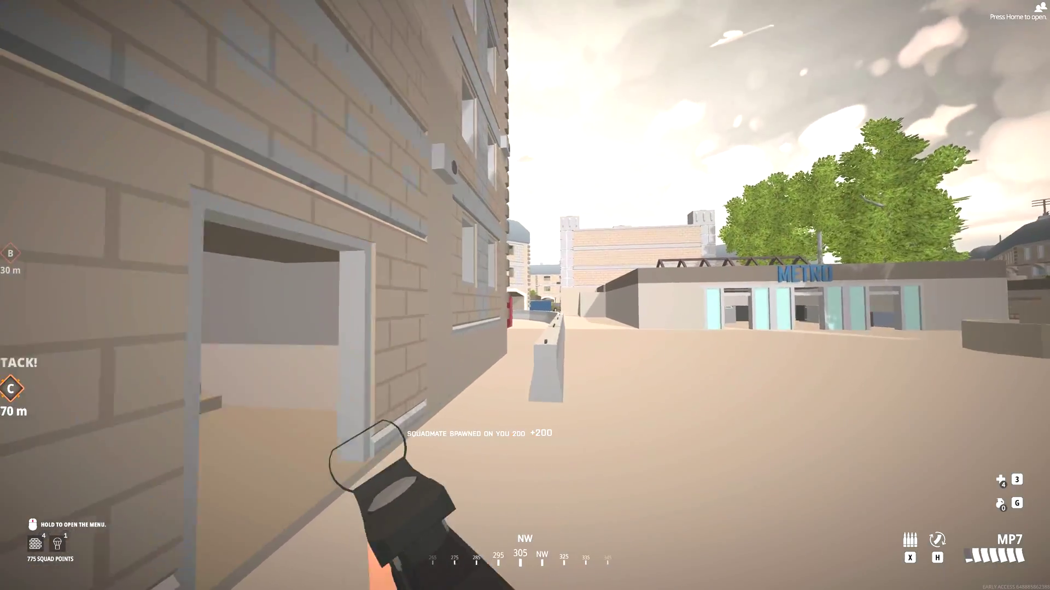
{"action": "key", "text": "w"}
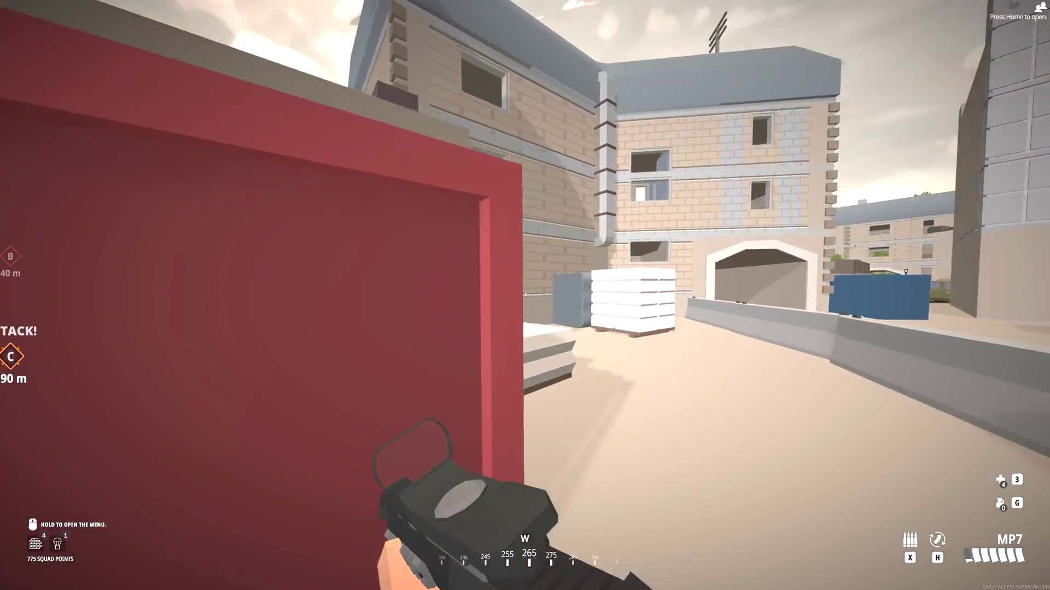
{"action": "key", "text": "w"}
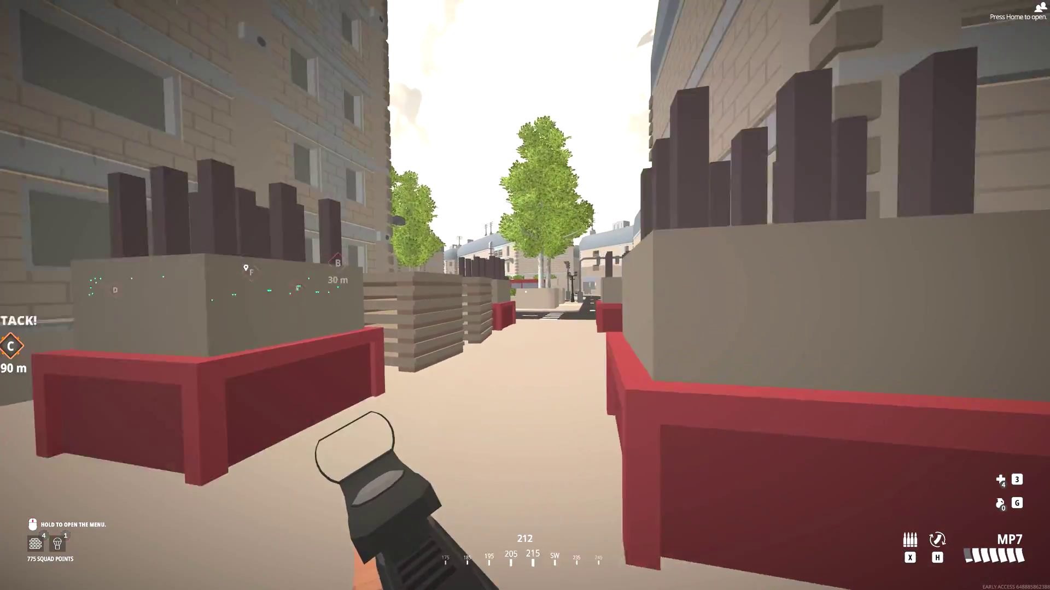
{"action": "key", "text": "w"}
{"action": "key", "text": "w"}
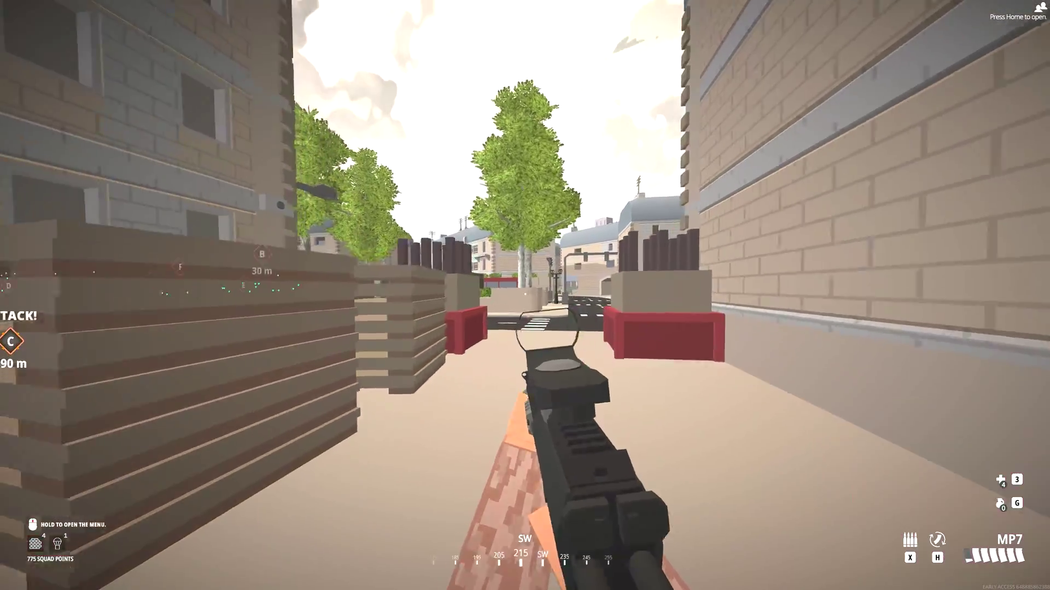
{"action": "key", "text": "w"}
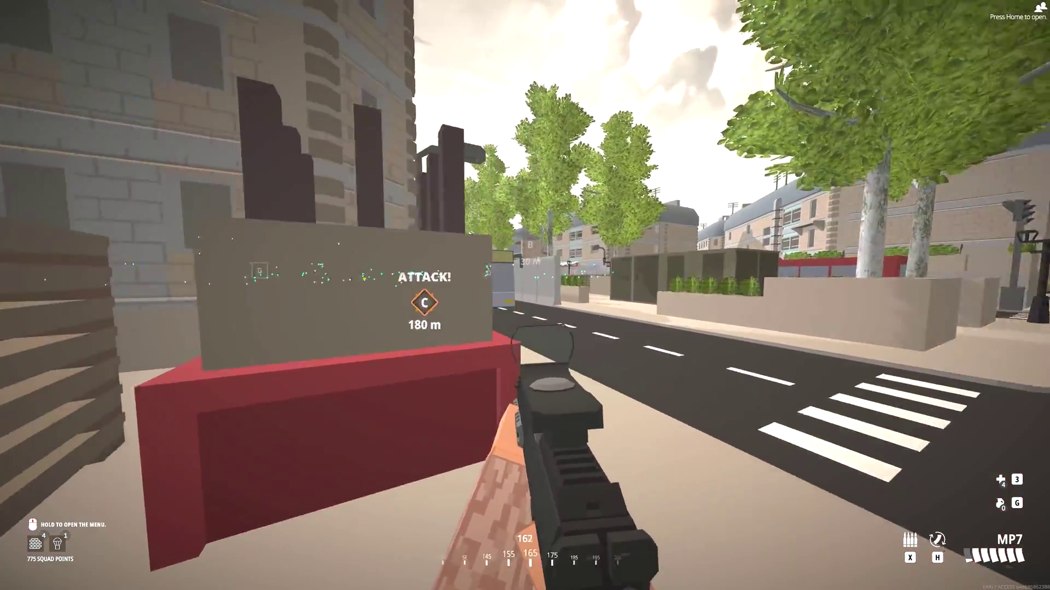
{"action": "key", "text": "w"}
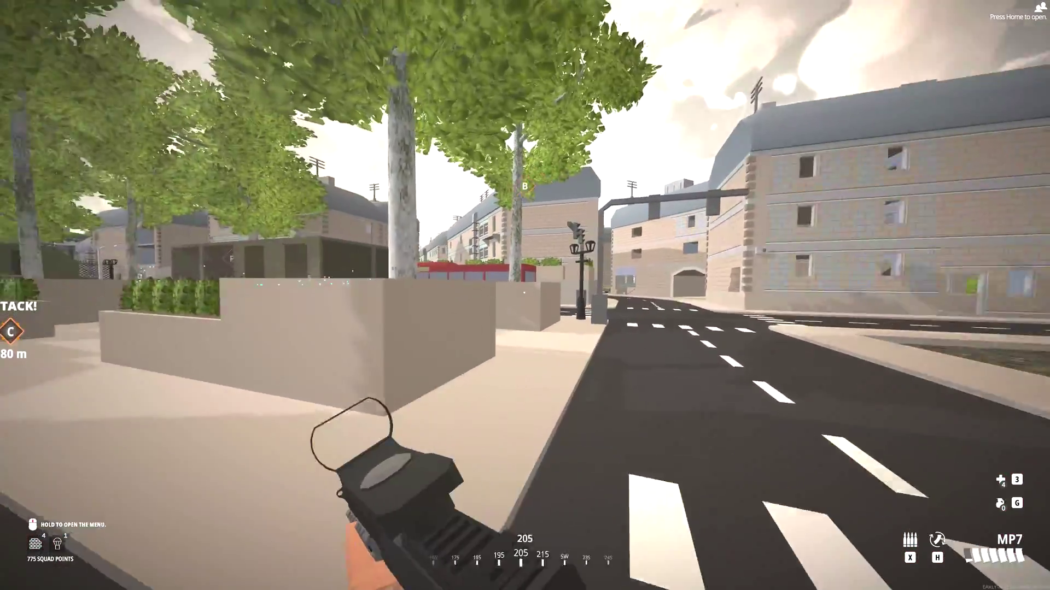
{"action": "key", "text": "w"}
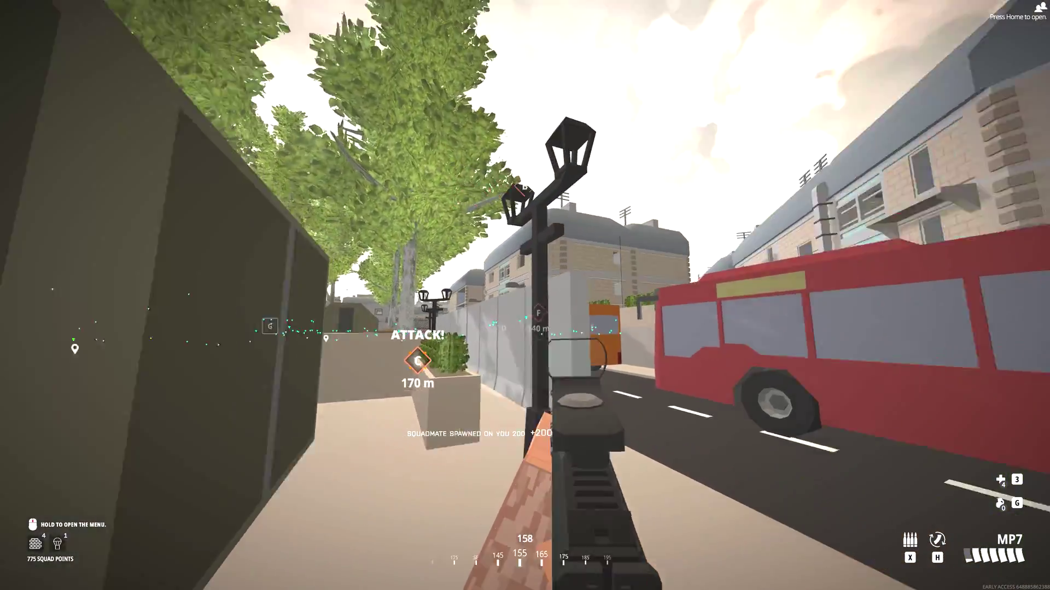
{"action": "key", "text": "w"}
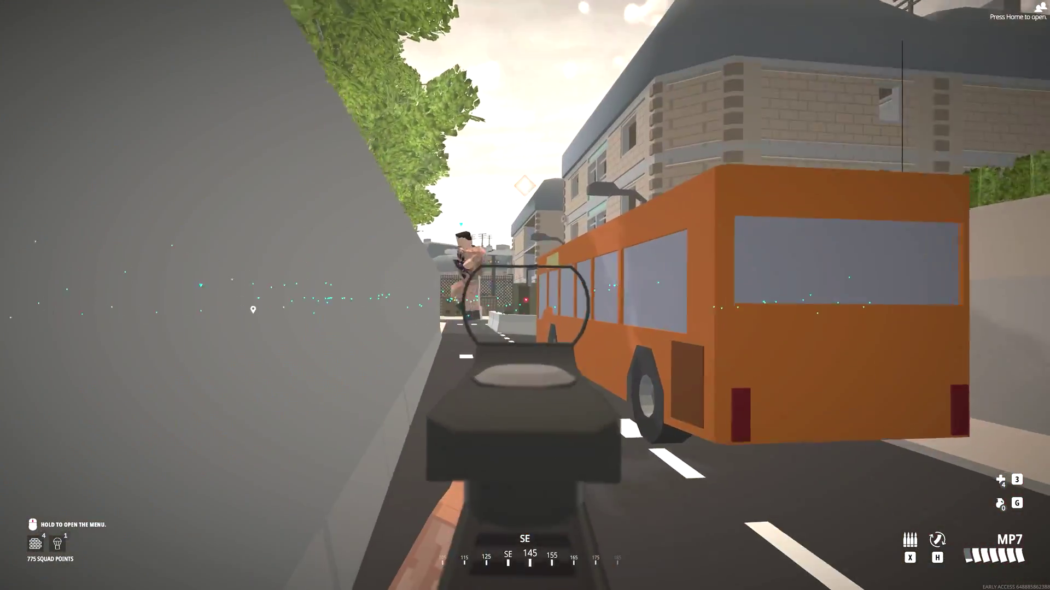
{"action": "key", "text": "w"}
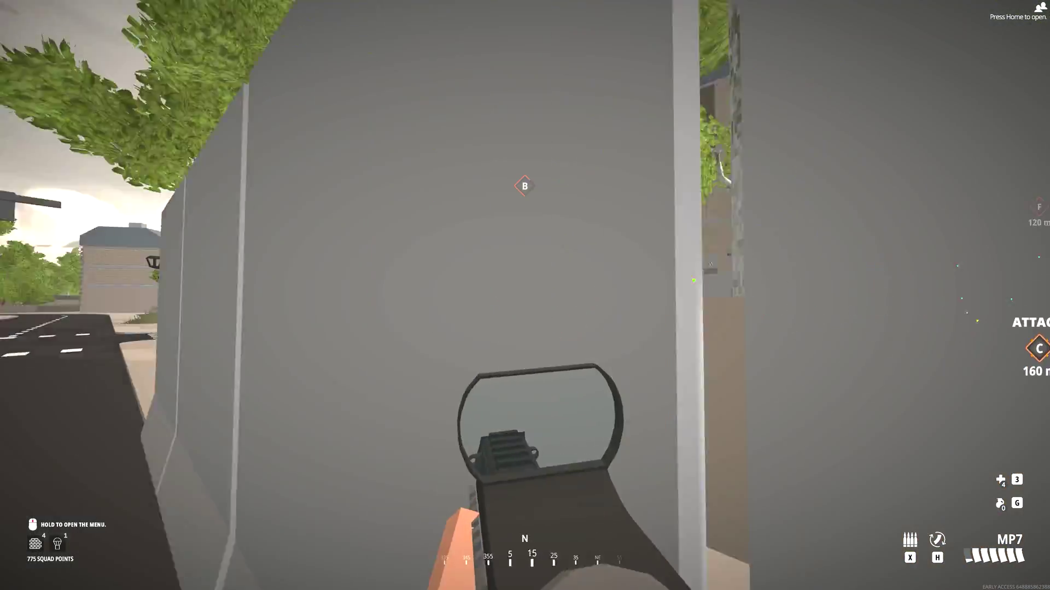
{"action": "key", "text": "w"}
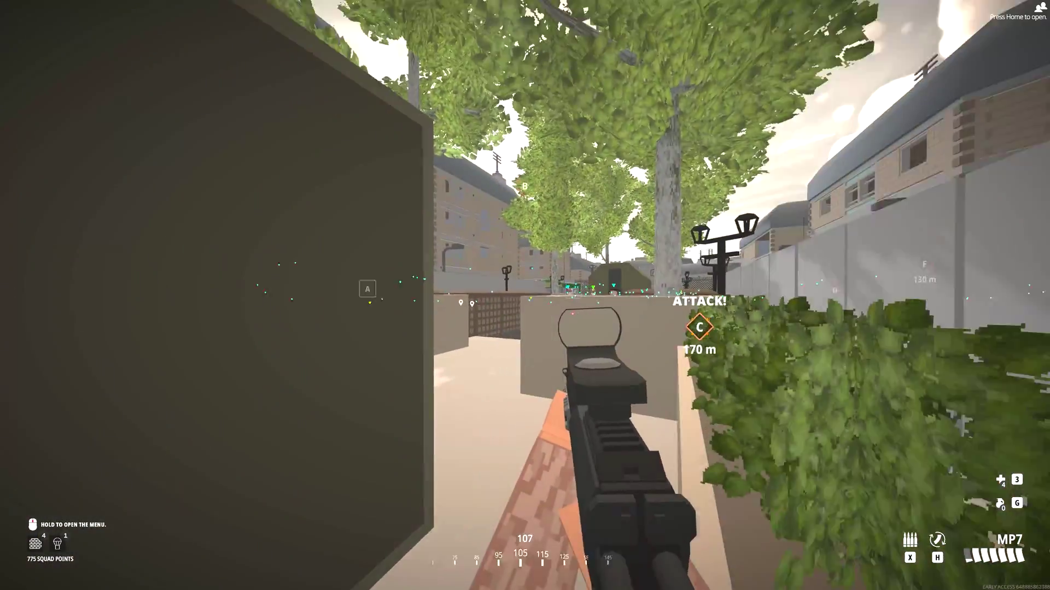
{"action": "key", "text": "w"}
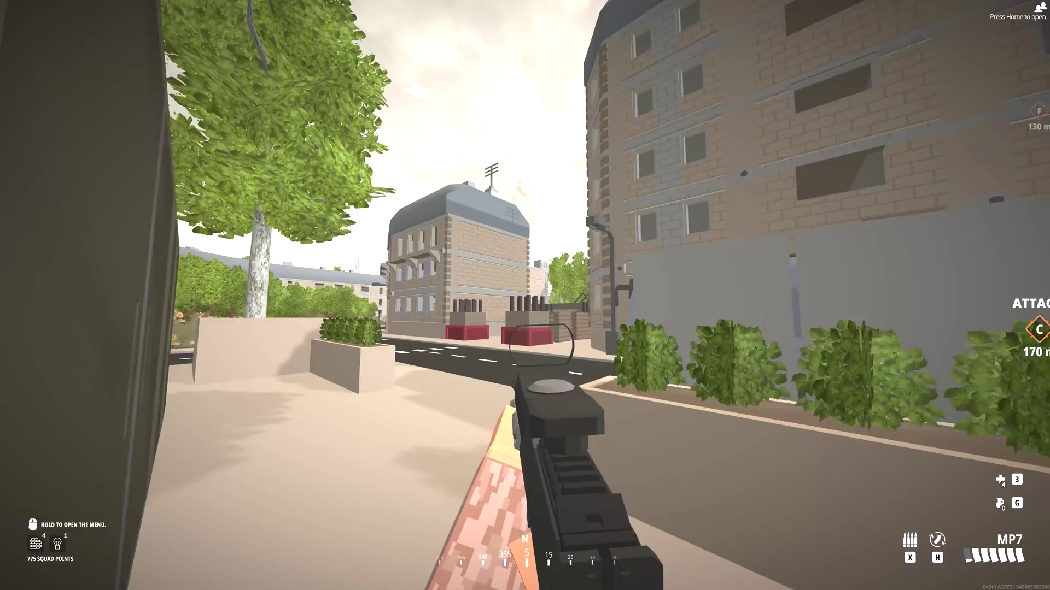
{"action": "key", "text": "w"}
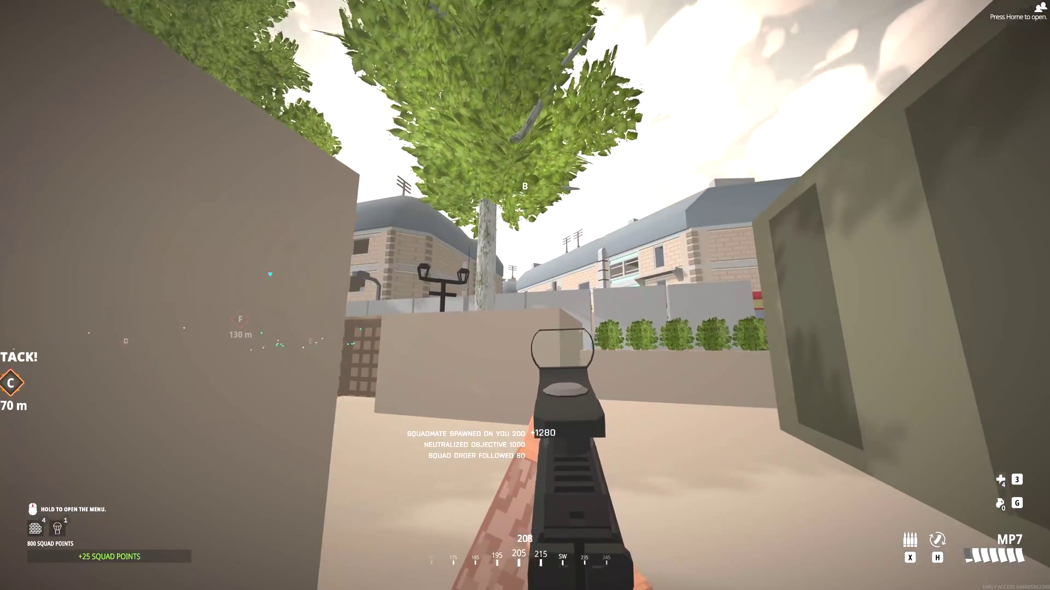
{"action": "key", "text": "w"}
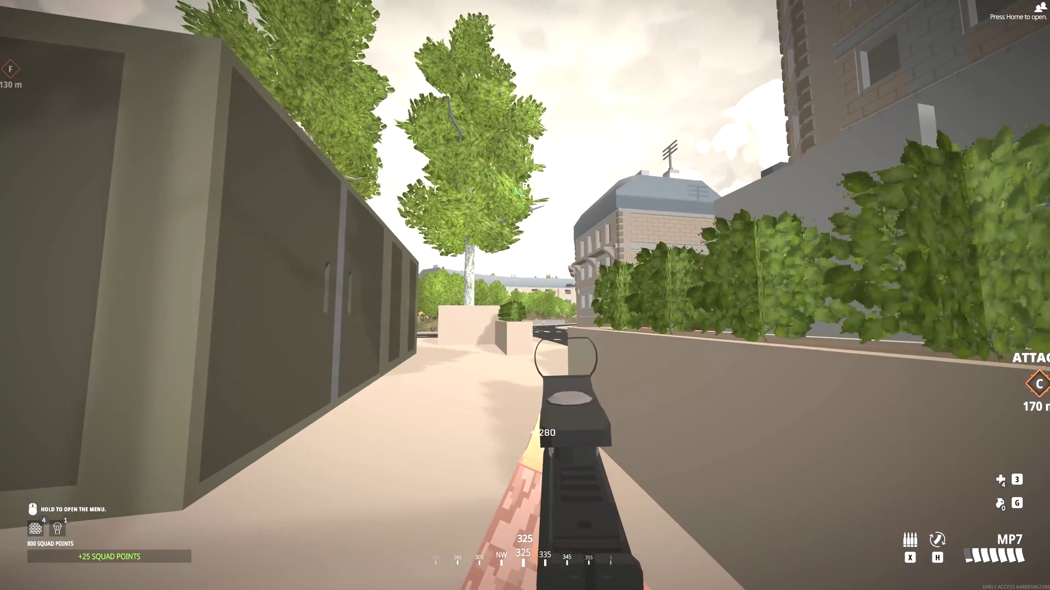
{"action": "key", "text": "w"}
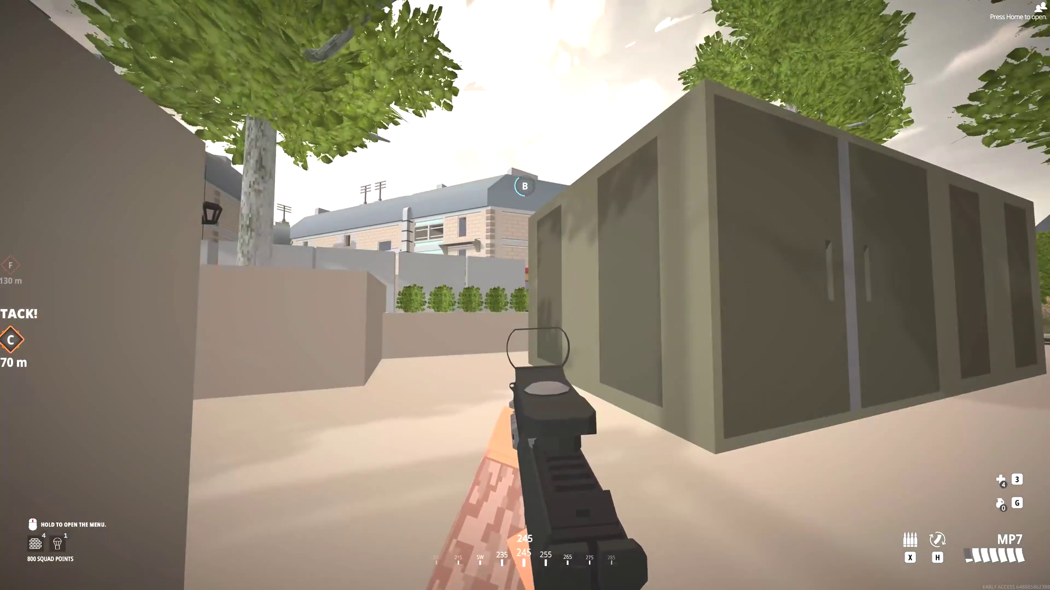
{"action": "key", "text": "a"}
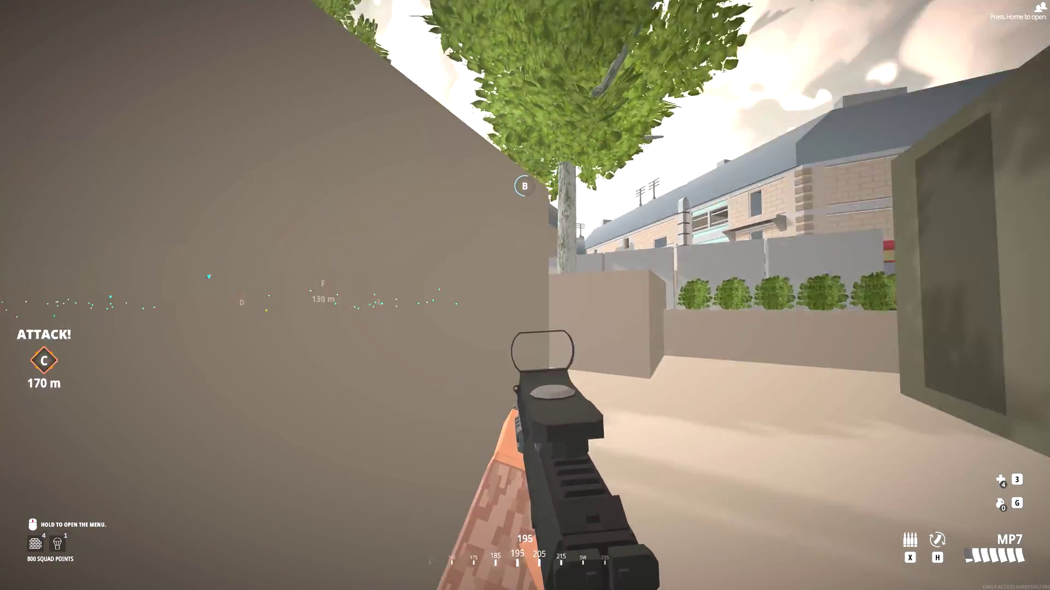
{"action": "key", "text": "a"}
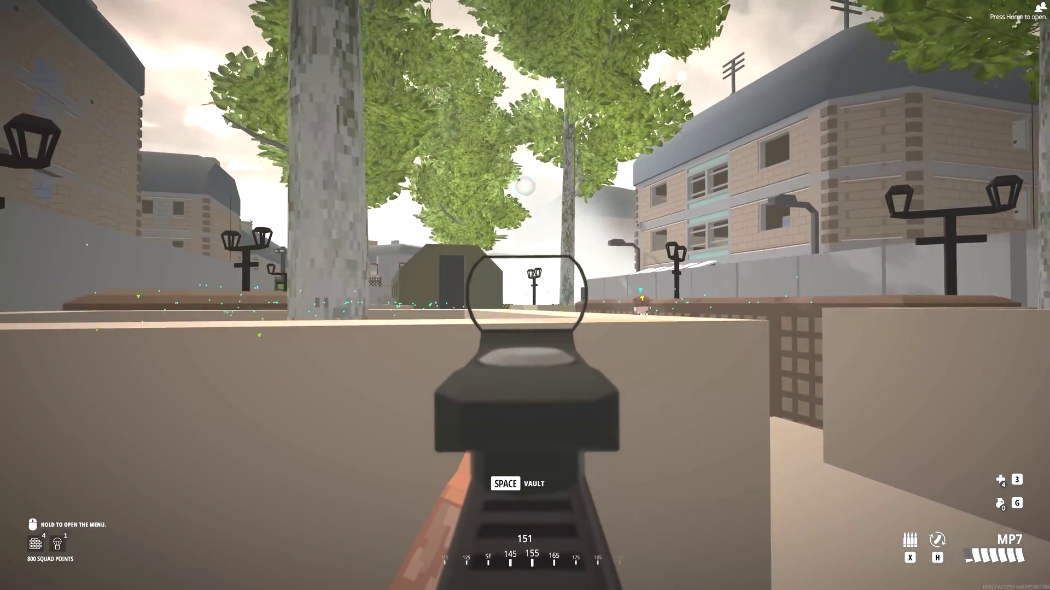